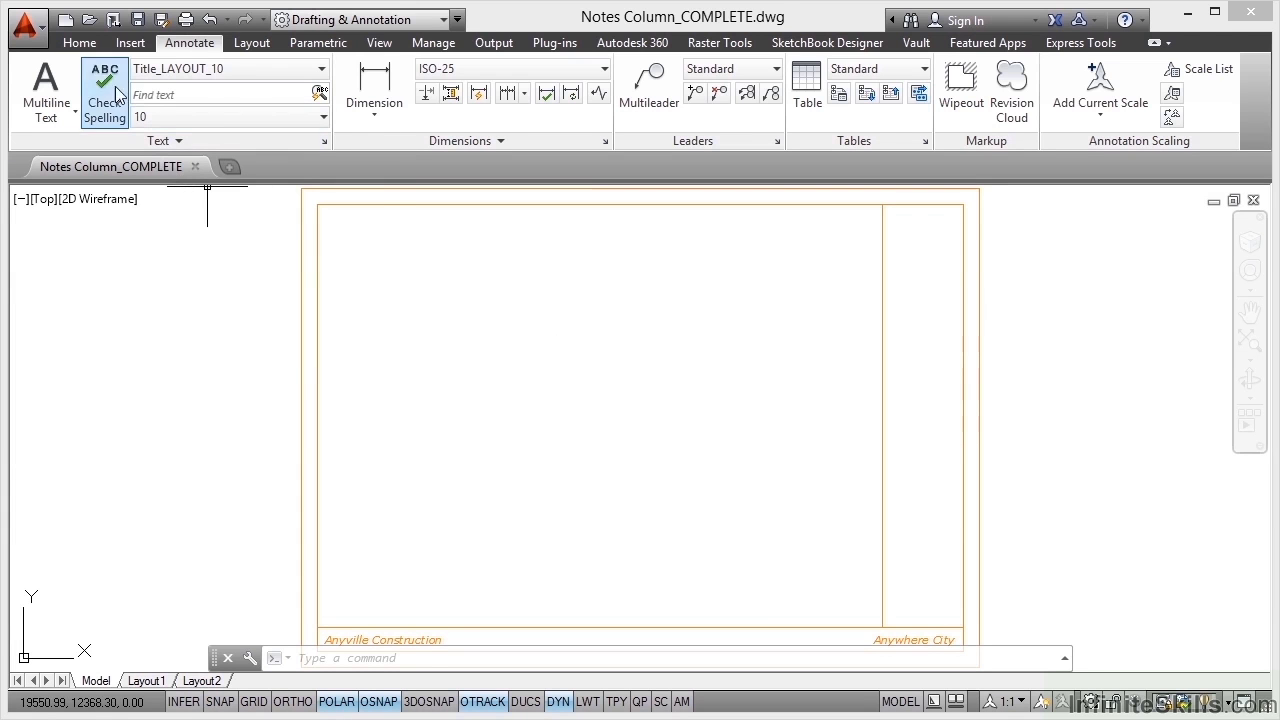
Show the Home ribbon's general drawing, modify and layer tools.
{"action": "left_click", "coordinate": [81, 48]}
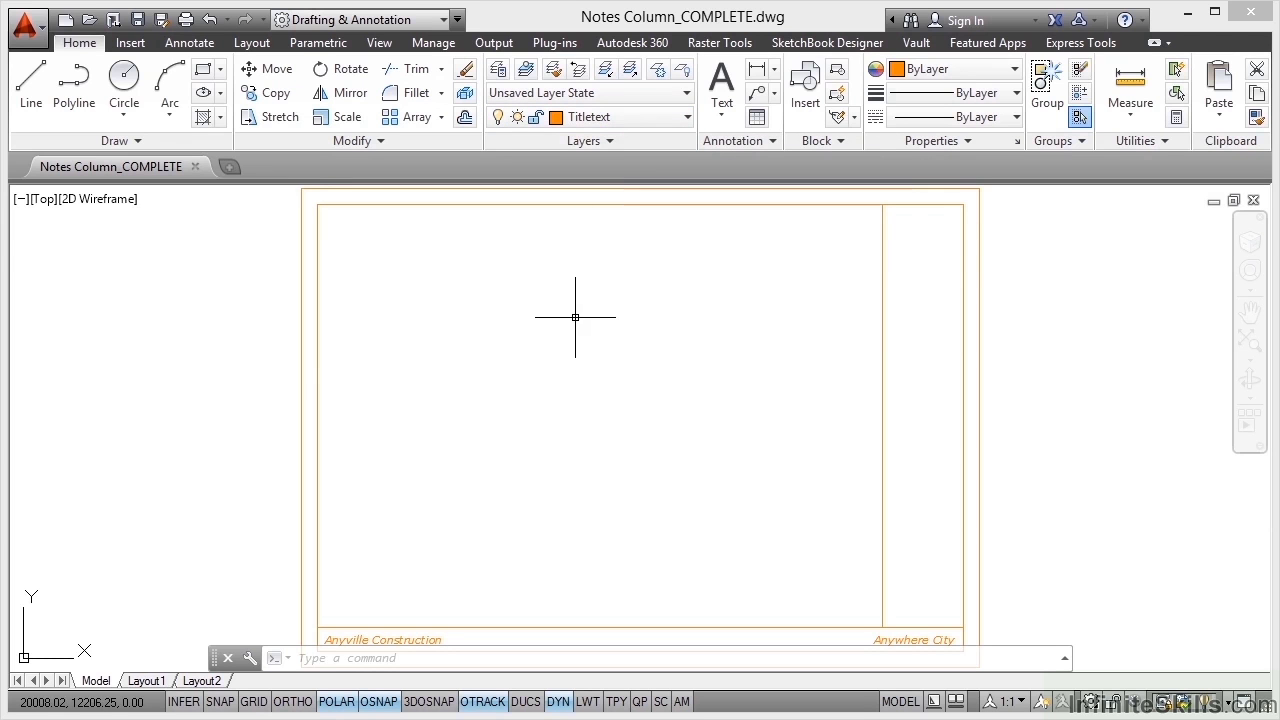
Return the ribbon to the Annotate tools for text, dimensions and tables.
{"action": "left_click", "coordinate": [188, 43]}
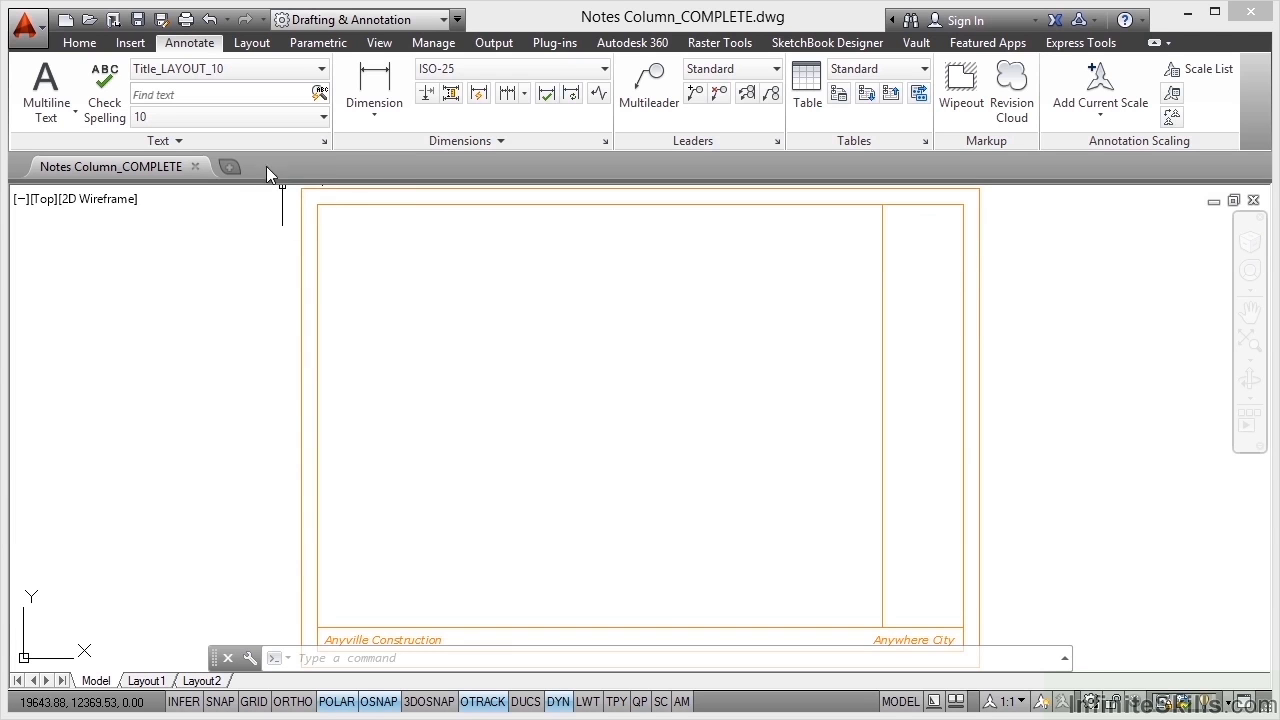
Create a new text style named Notes_LAYOUT_3 in the Text Style dialog.
{"action": "left_click", "coordinate": [325, 141]}
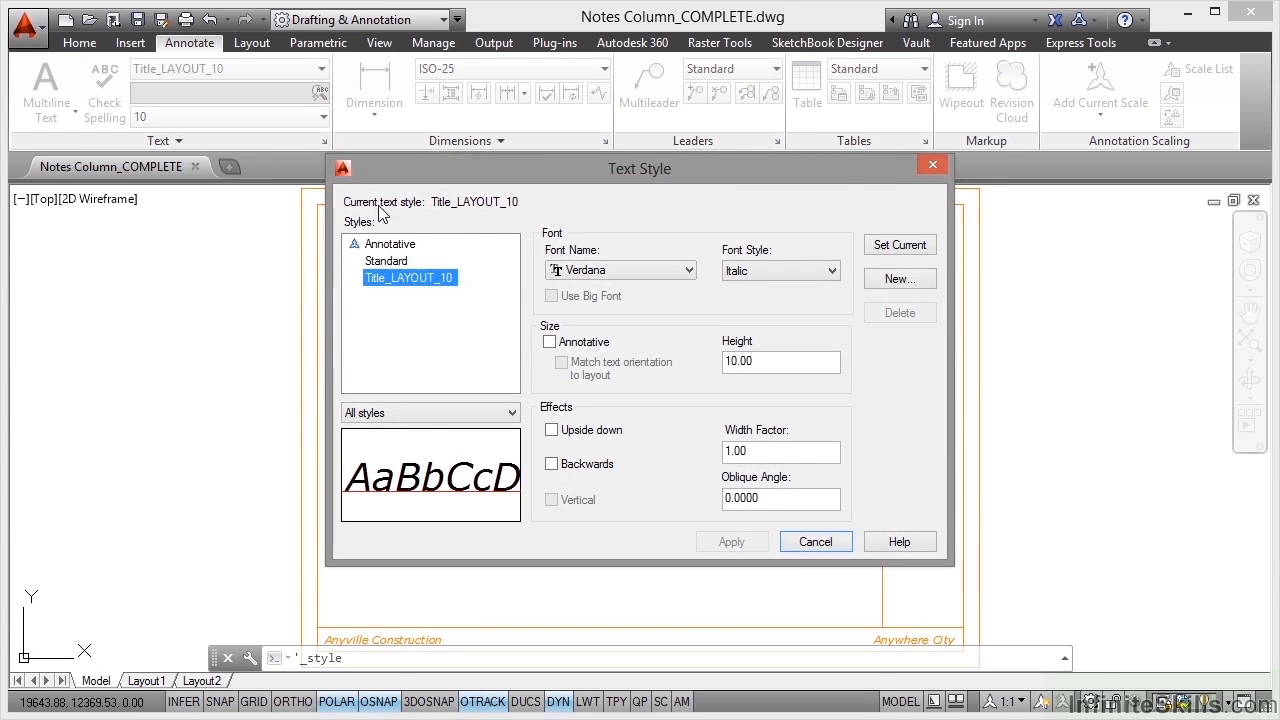
{"action": "left_click", "coordinate": [897, 280]}
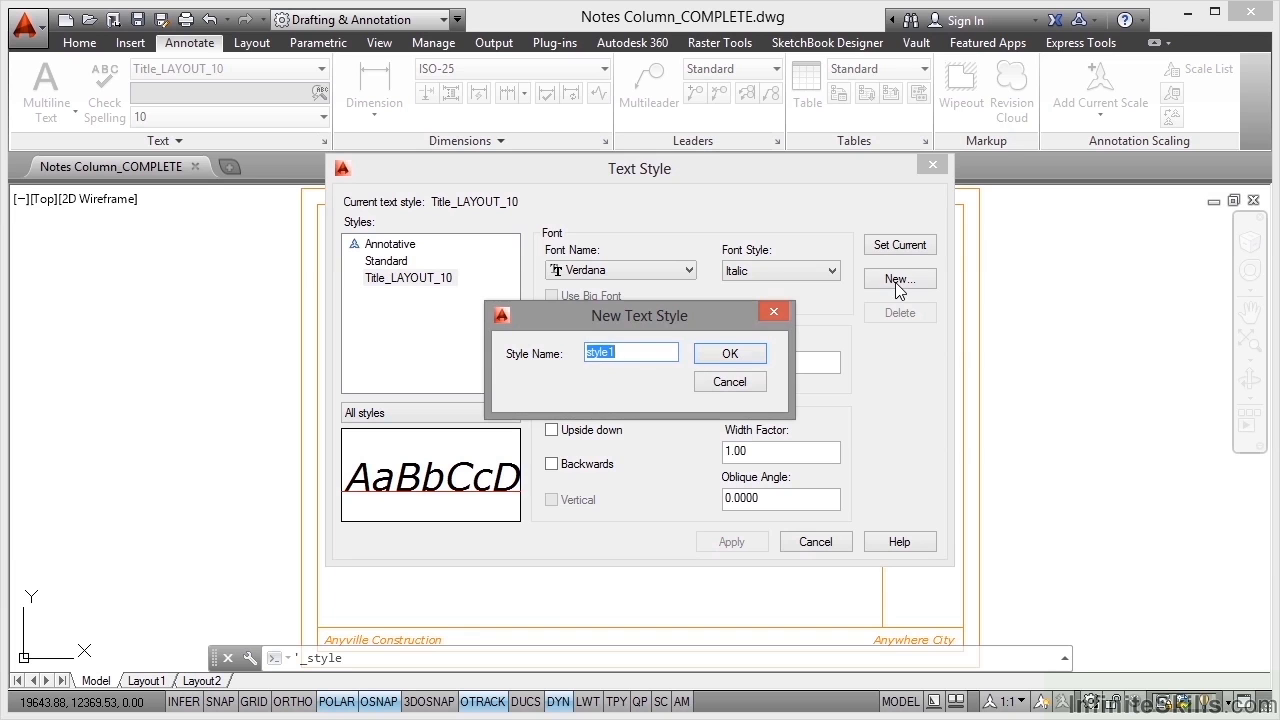
{"action": "type", "text": "Notes_LAYOUT_3"}
{"action": "left_click", "coordinate": [722, 355]}
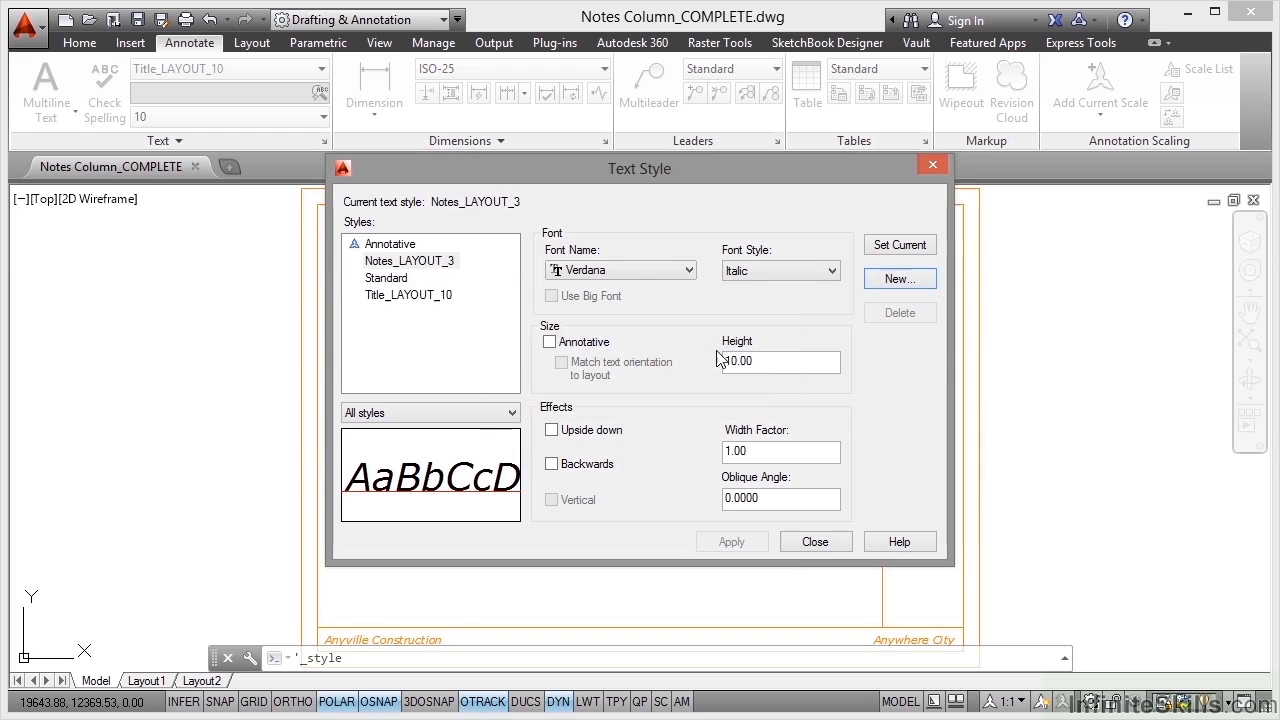
Set Notes_LAYOUT_3 to Verdana Regular at height 3, apply it and make it current.
{"action": "left_click", "coordinate": [412, 266]}
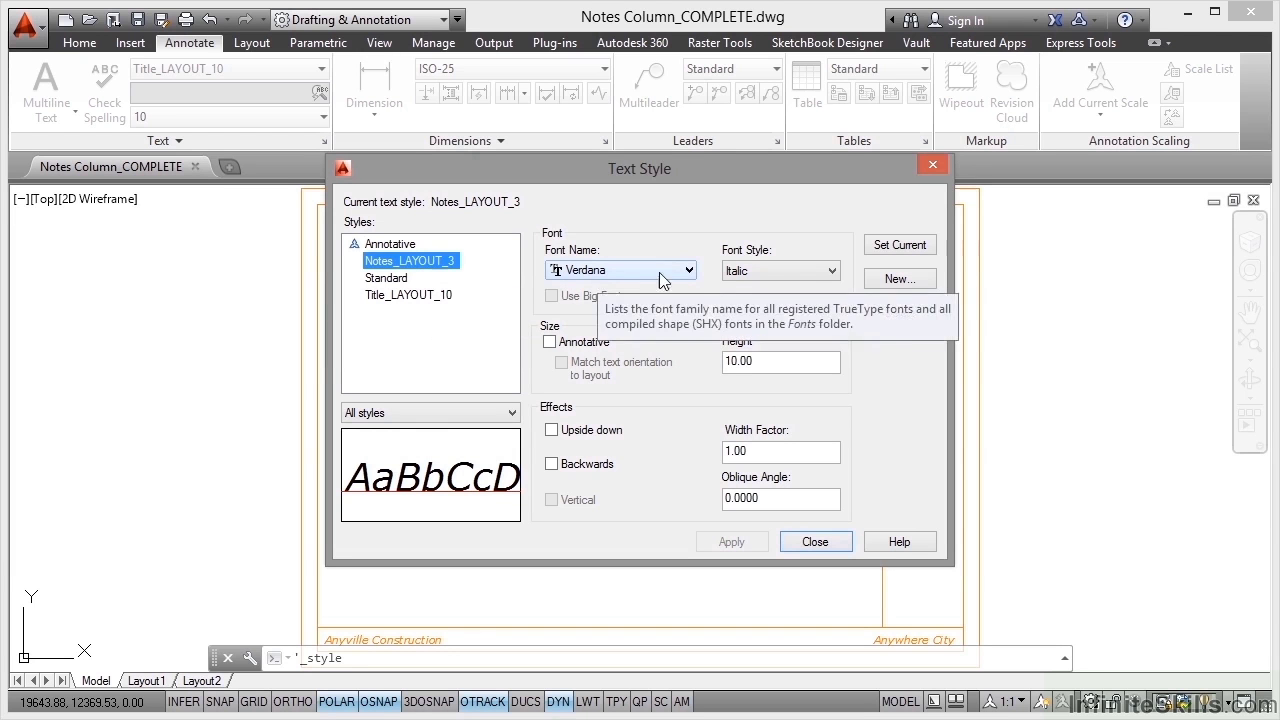
{"action": "left_click", "coordinate": [831, 270]}
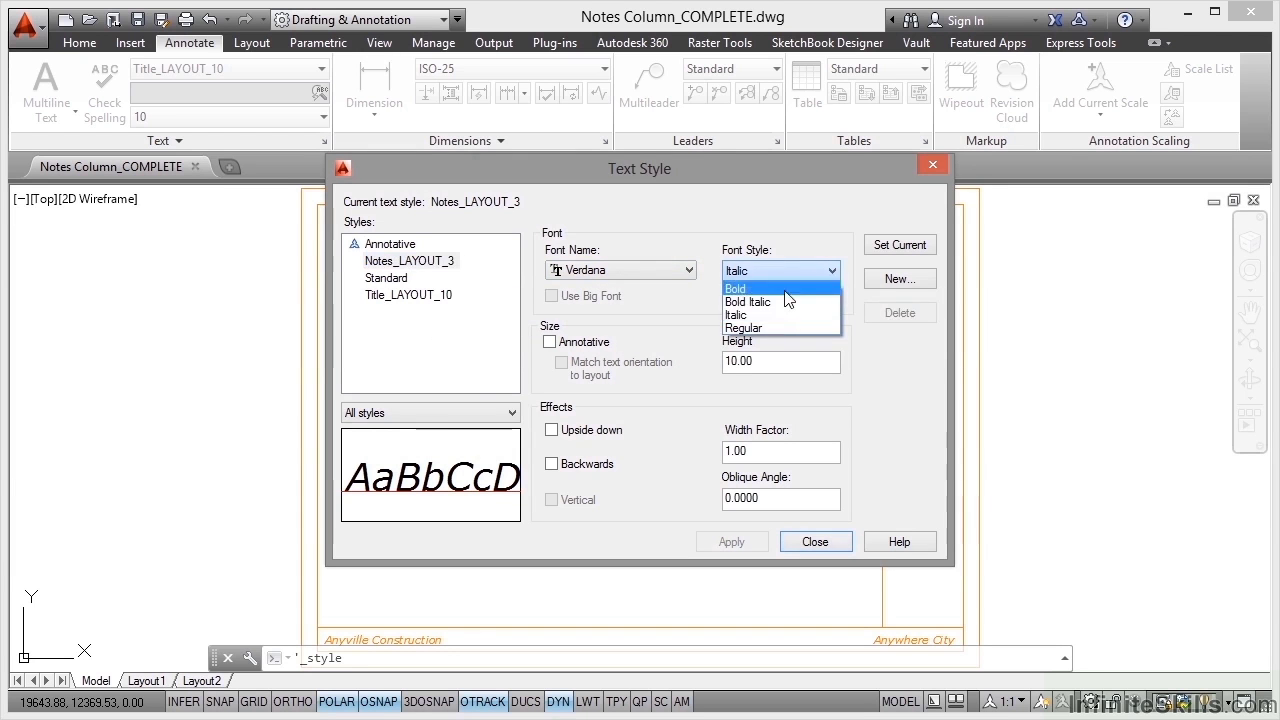
{"action": "left_click", "coordinate": [768, 323]}
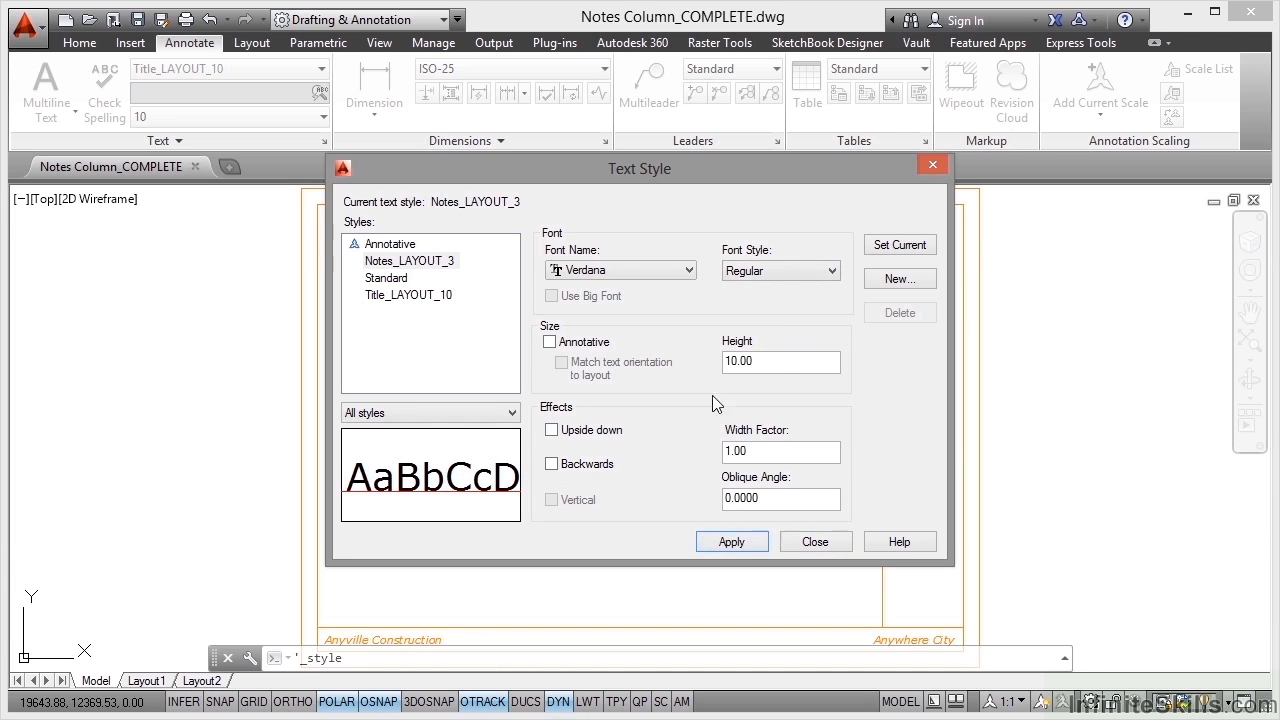
{"action": "double_click", "coordinate": [776, 362]}
{"action": "type", "text": "3"}
{"action": "left_click", "coordinate": [715, 540]}
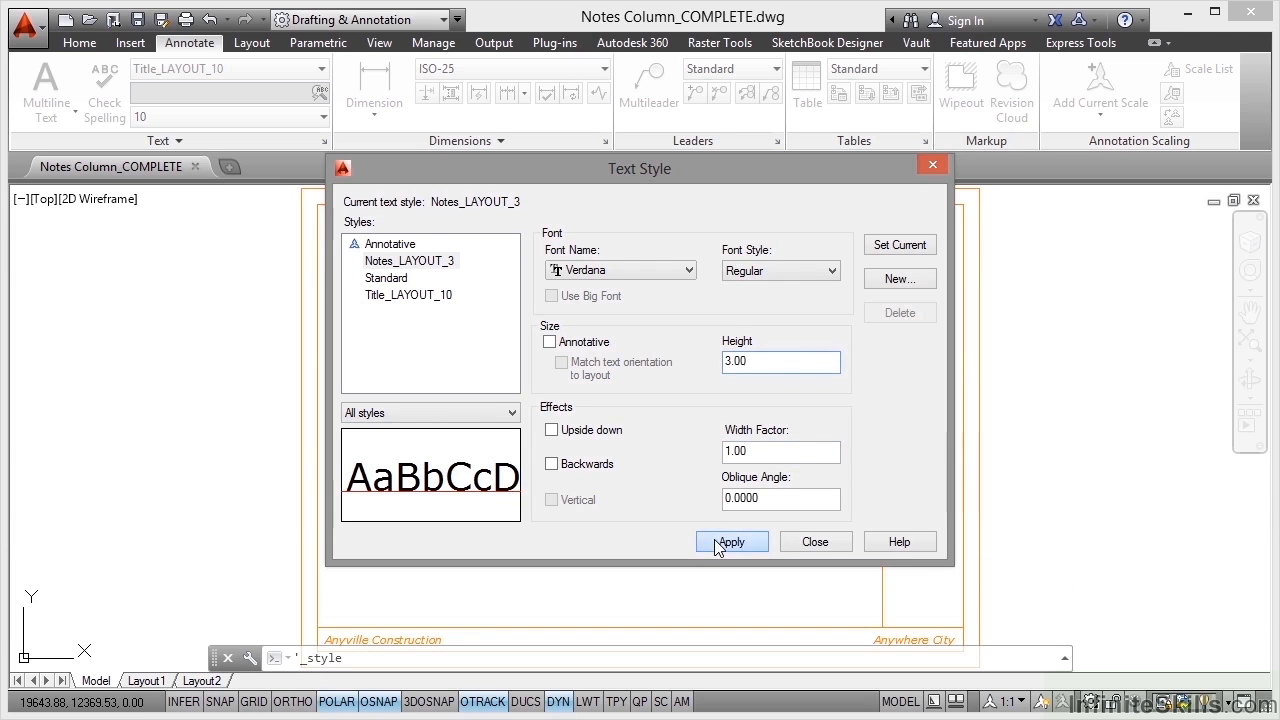
{"action": "left_click", "coordinate": [912, 246]}
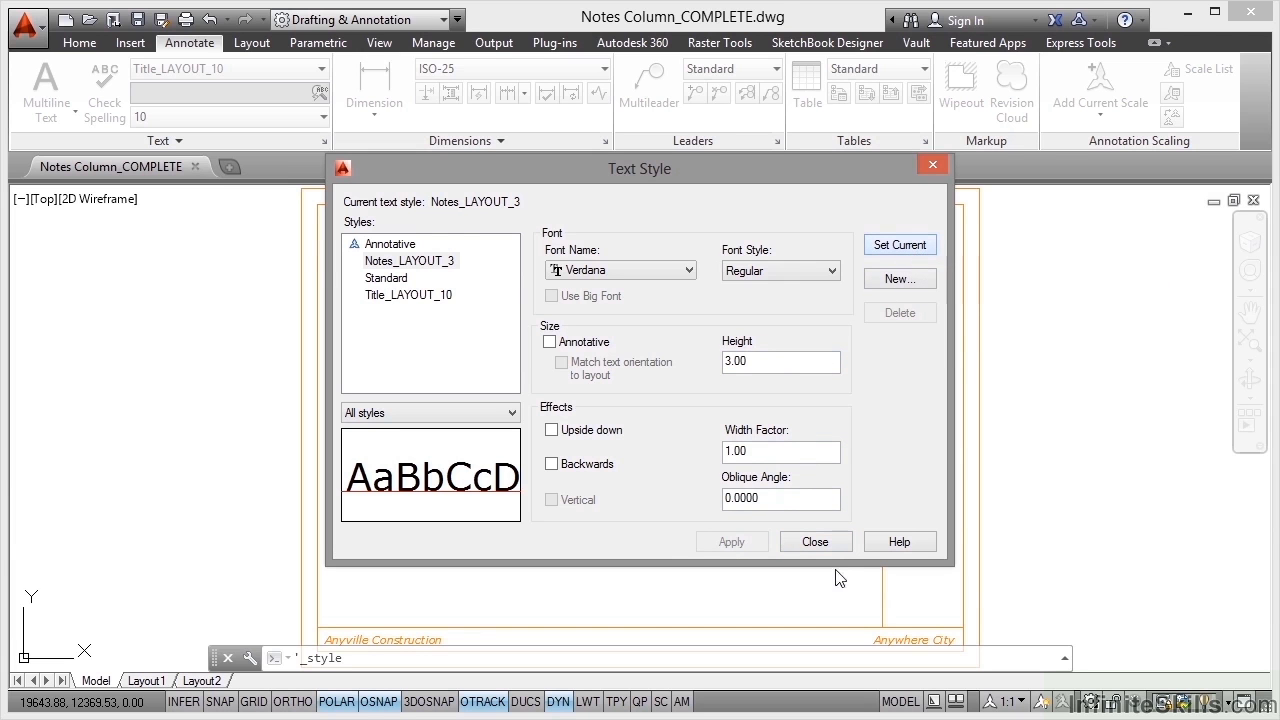
{"action": "left_click", "coordinate": [815, 543]}
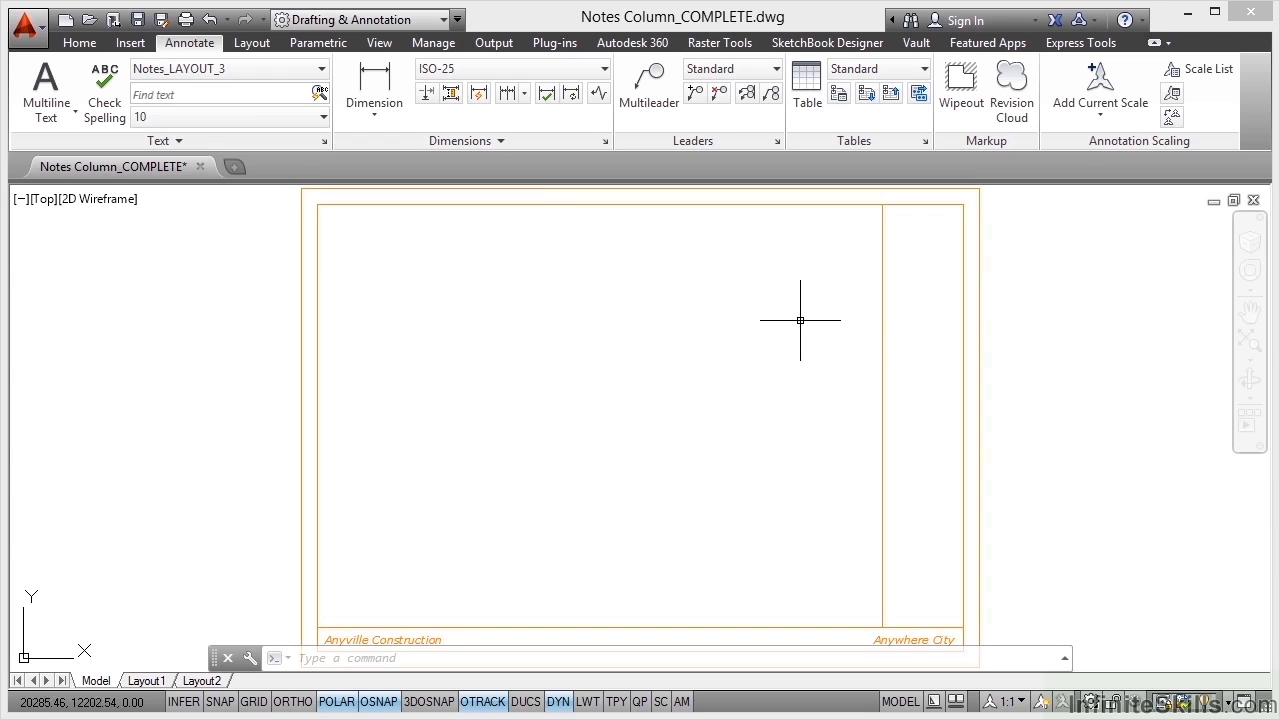
Pan and zoom in on the narrow notes column at the title block's right.
{"action": "mouse_move", "coordinate": [915, 288]}
{"action": "middle_mouse_down"}
{"action": "mouse_move", "coordinate": [886, 354]}
{"action": "mouse_move", "coordinate": [798, 432]}
{"action": "middle_mouse_up"}
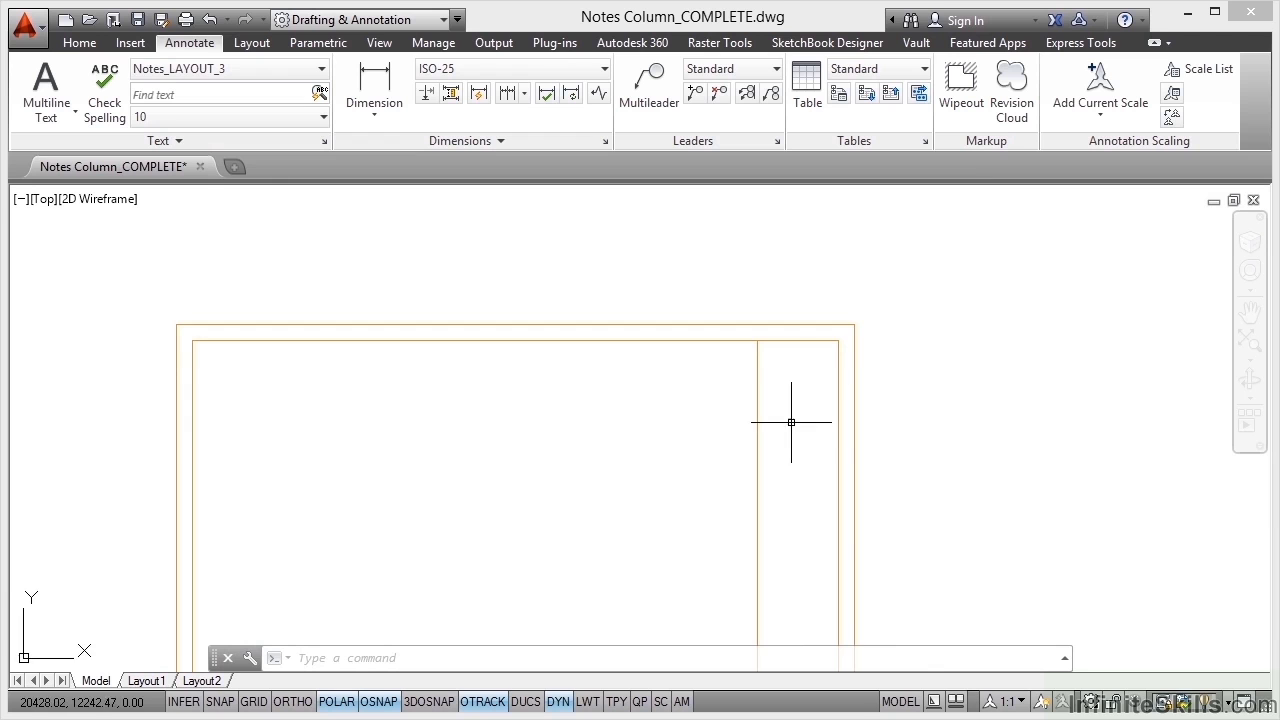
{"action": "scroll", "coordinate": [807, 374], "scroll_direction": "up", "scroll_amount": 4}
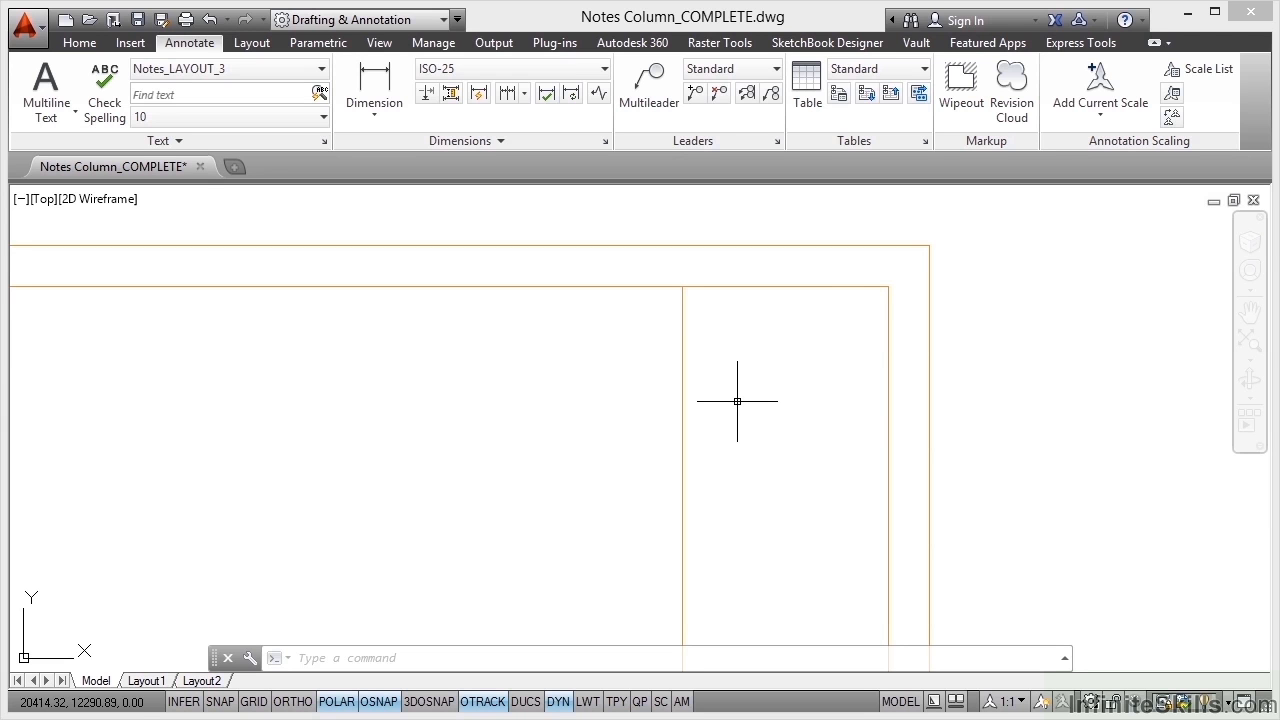
Switch off POLAR, OSNAP and OTRACK on the status bar.
{"action": "left_click", "coordinate": [337, 702]}
{"action": "left_click", "coordinate": [379, 702]}
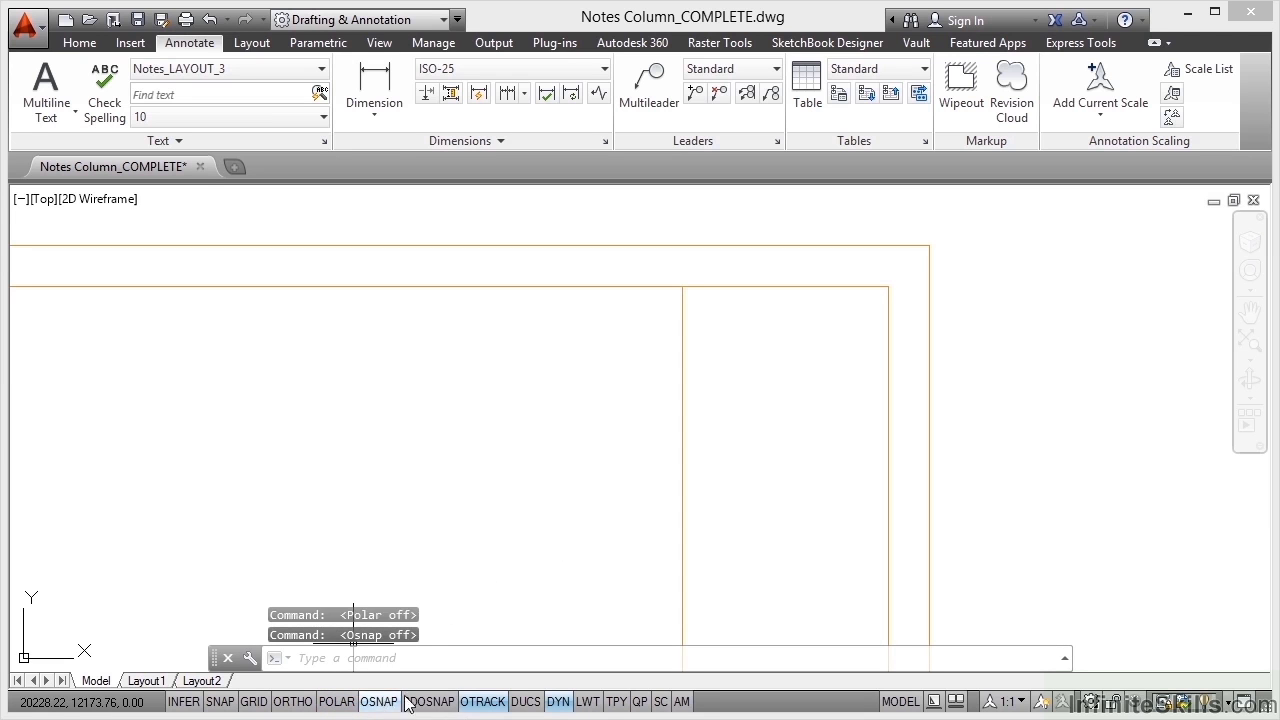
{"action": "left_click", "coordinate": [482, 702]}
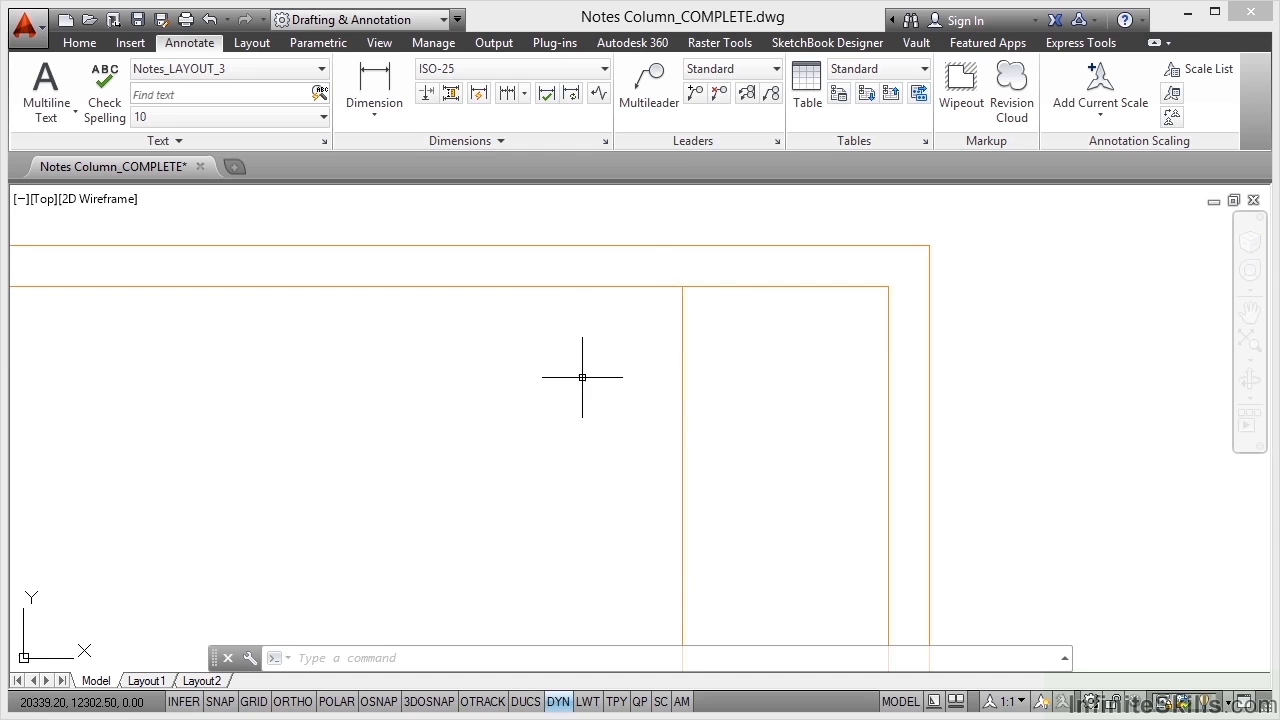
Draw a multiline text box from the notes column's top-left to its lower-right corner.
{"action": "left_click", "coordinate": [68, 117]}
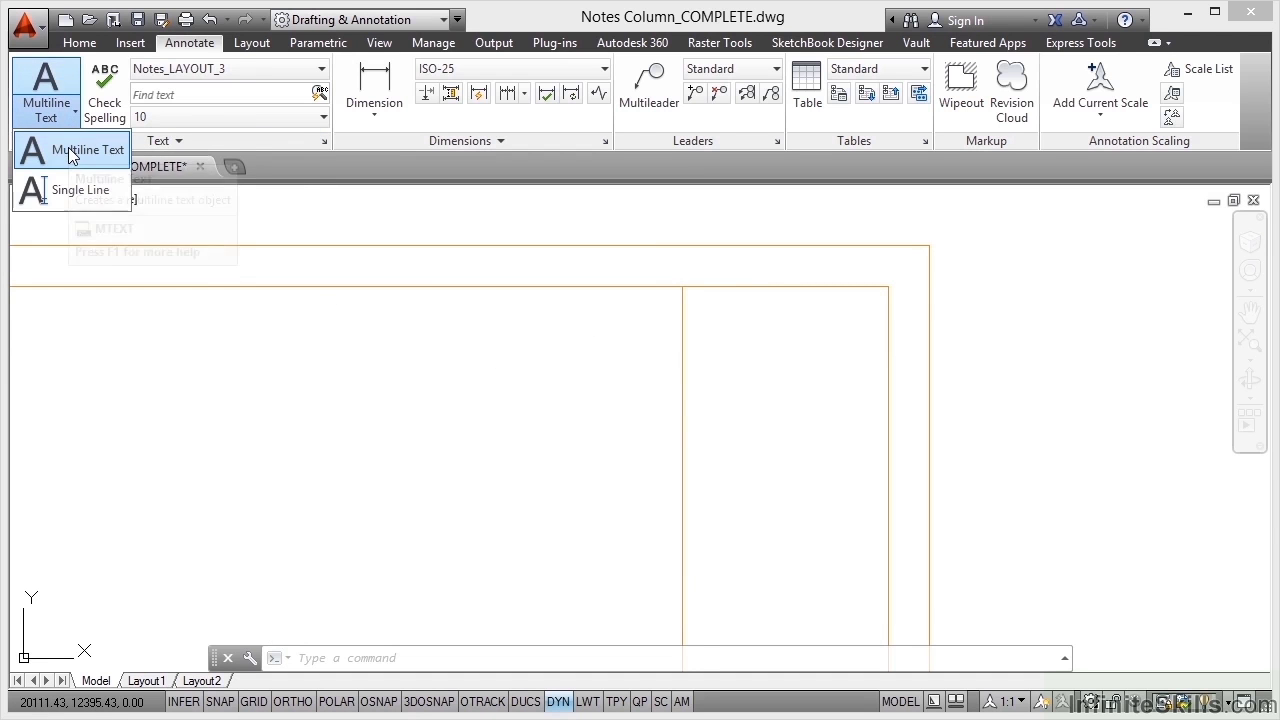
{"action": "left_click", "coordinate": [68, 147]}
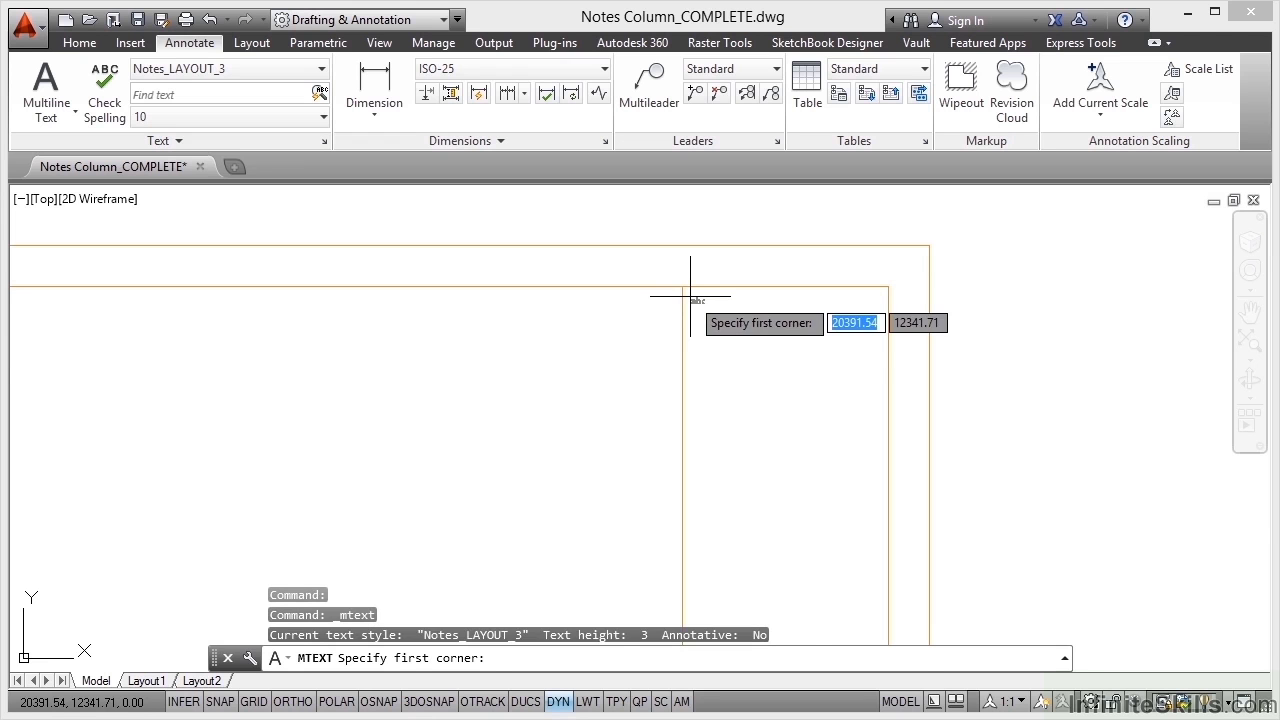
{"action": "left_click", "coordinate": [690, 296]}
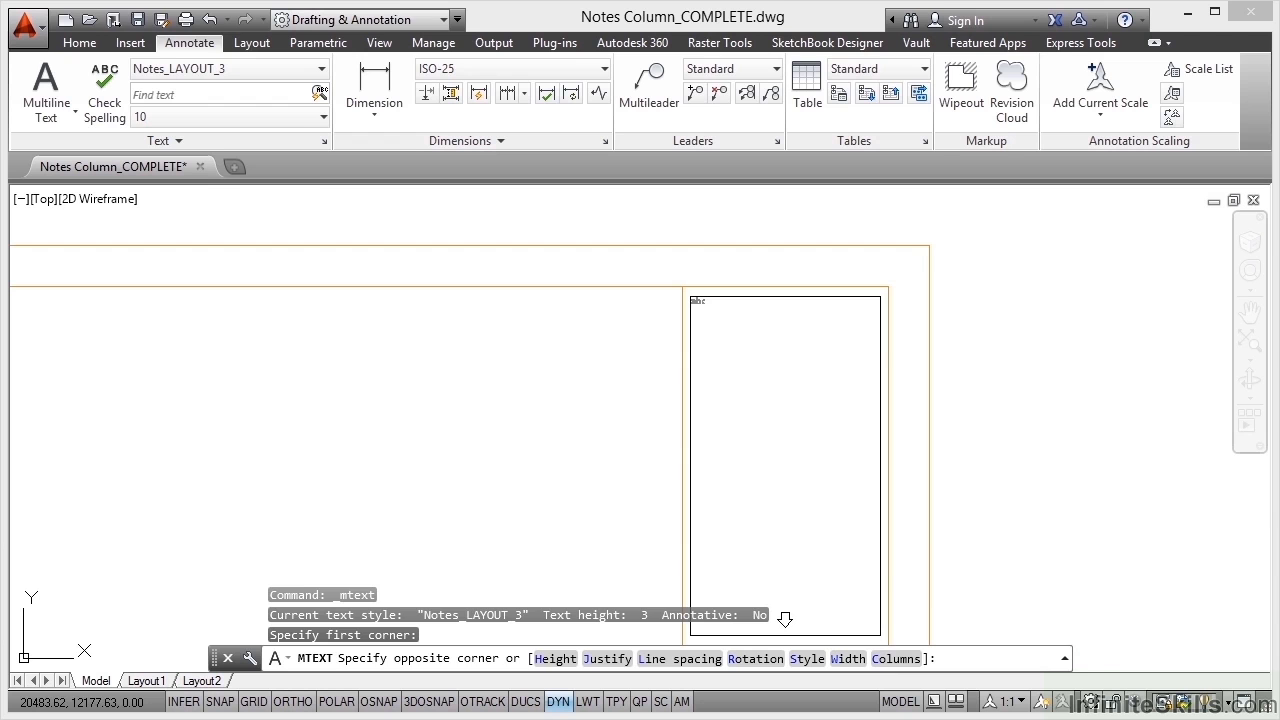
{"action": "left_click", "coordinate": [881, 645]}
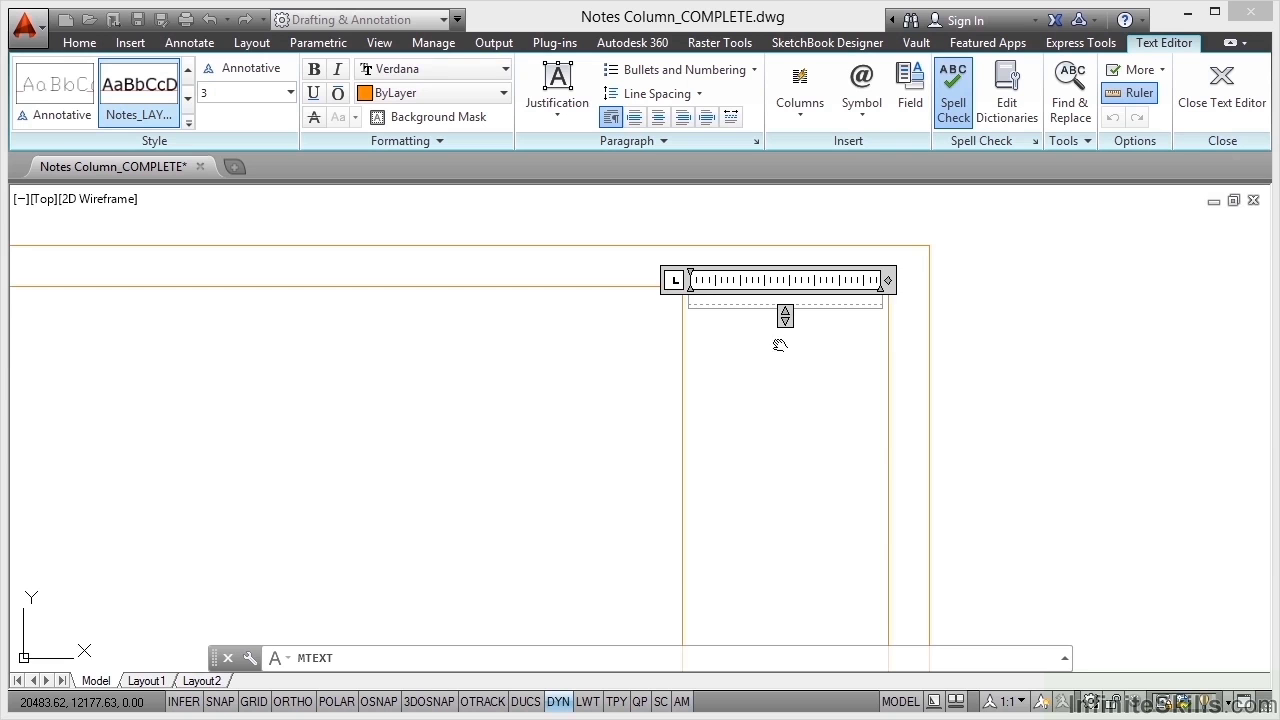
Type the NOTES: heading in the text box and begin a new line.
{"action": "middle_click_drag", "start_coordinate": [776, 346], "coordinate": [757, 446]}
{"action": "scroll", "coordinate": [727, 430], "scroll_direction": "up", "scroll_amount": 3}
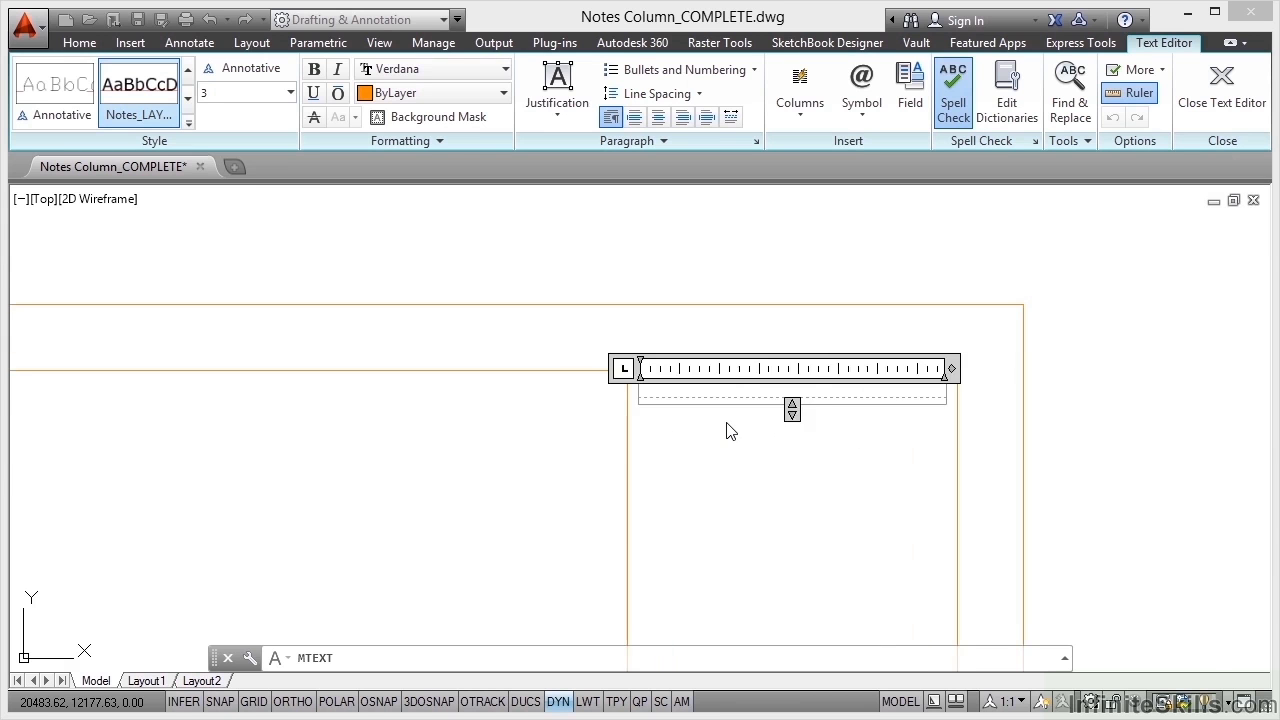
{"action": "scroll", "coordinate": [730, 430], "scroll_direction": "down", "scroll_amount": 2}
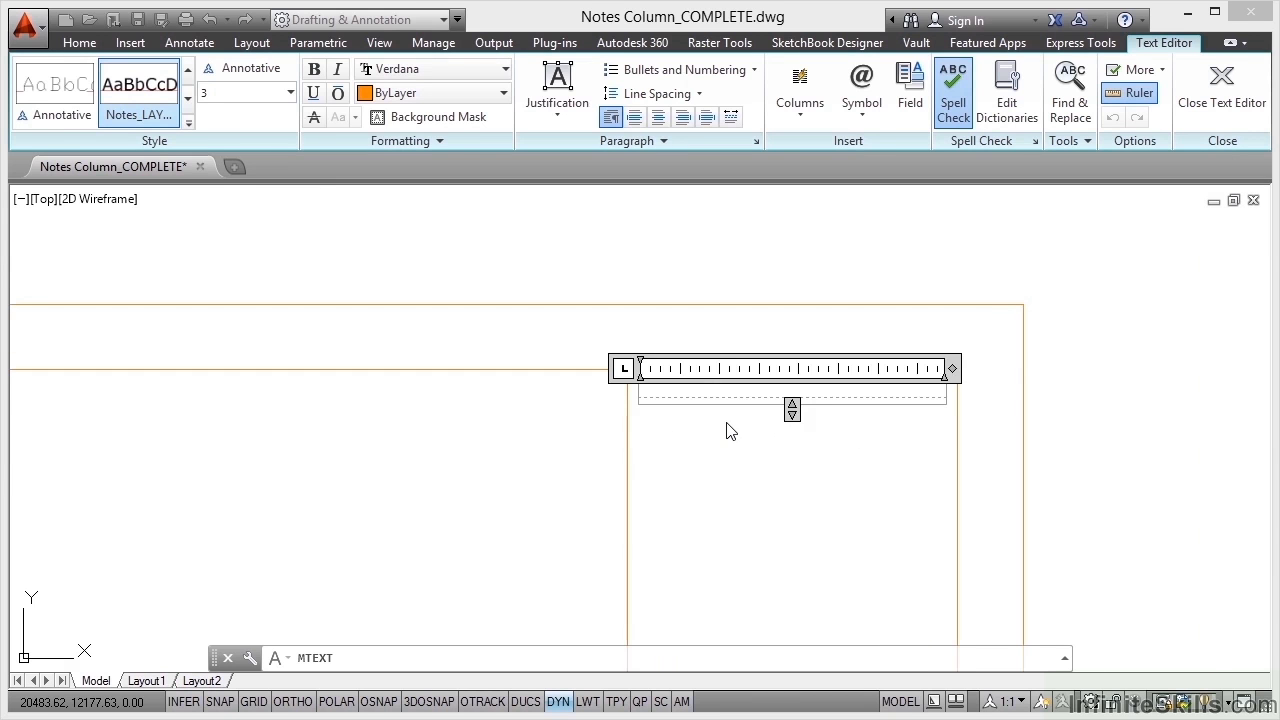
{"action": "scroll", "coordinate": [727, 430], "scroll_direction": "up", "scroll_amount": 2}
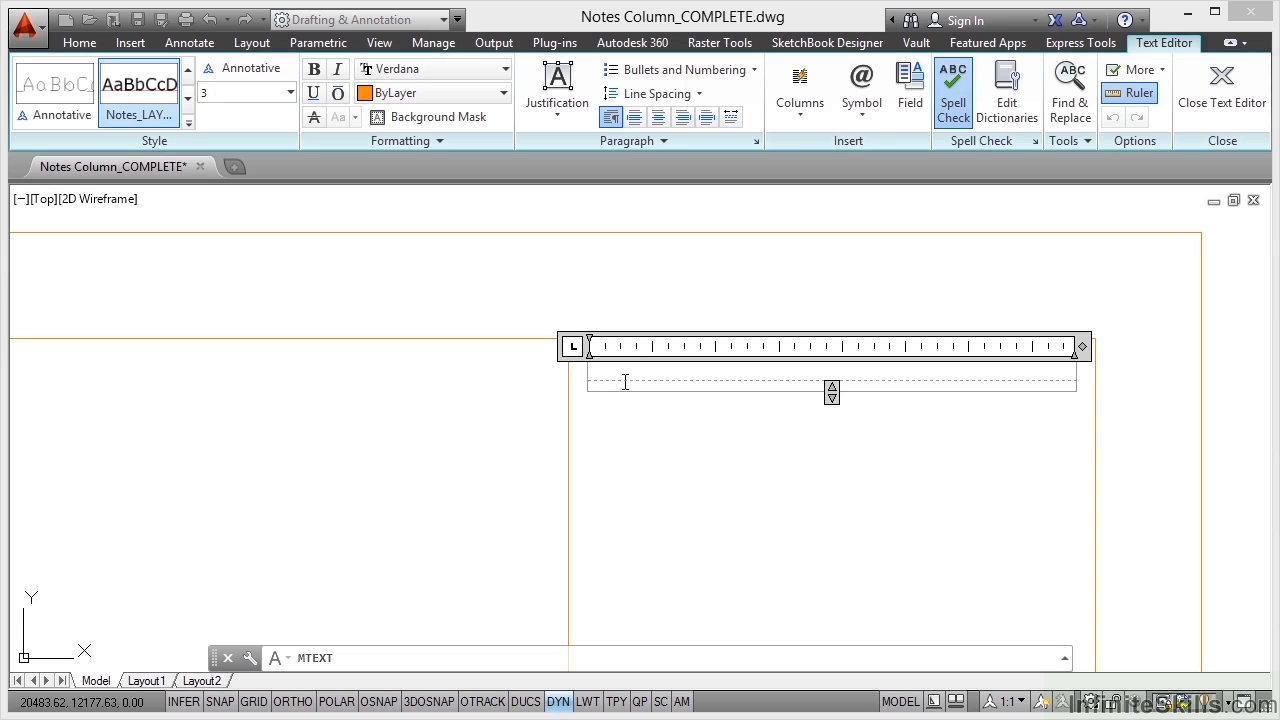
{"action": "type", "text": "NOTES"}
{"action": "type", "text": ":"}
{"action": "key", "text": "Return"}
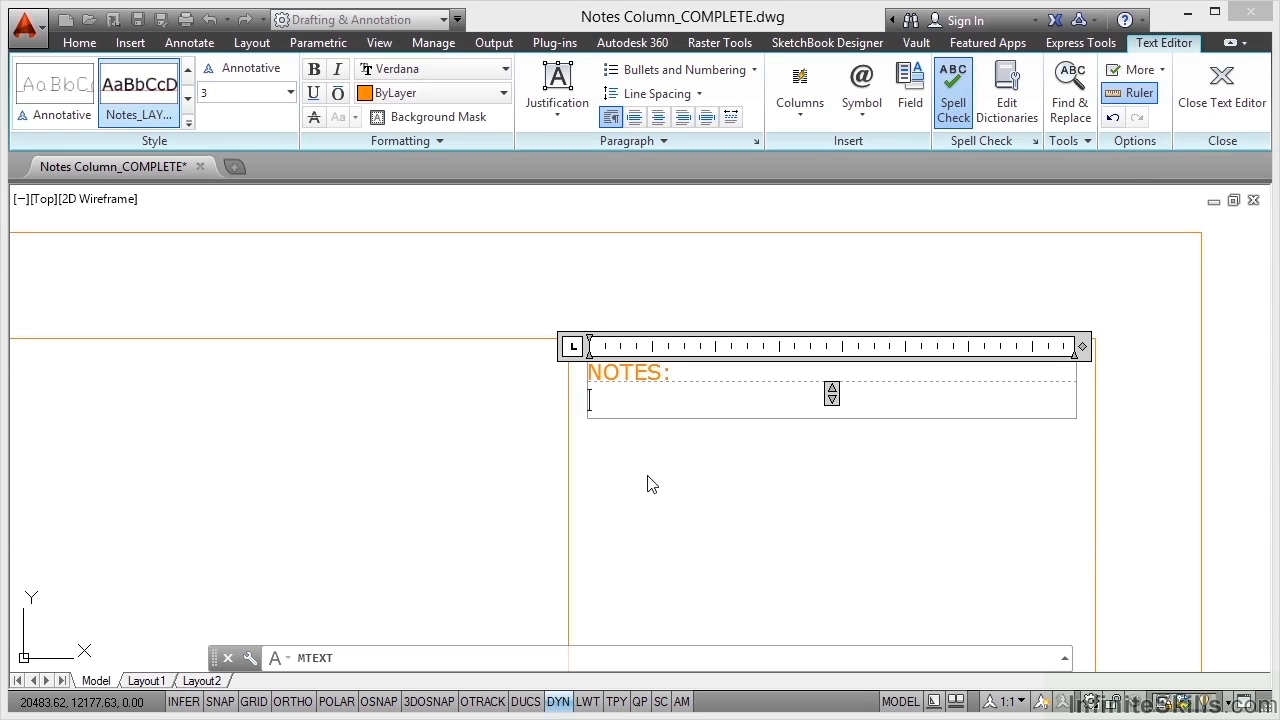
Add 'All dimensions are in metric millimetres.' and start another line.
{"action": "type", "text": "All d"}
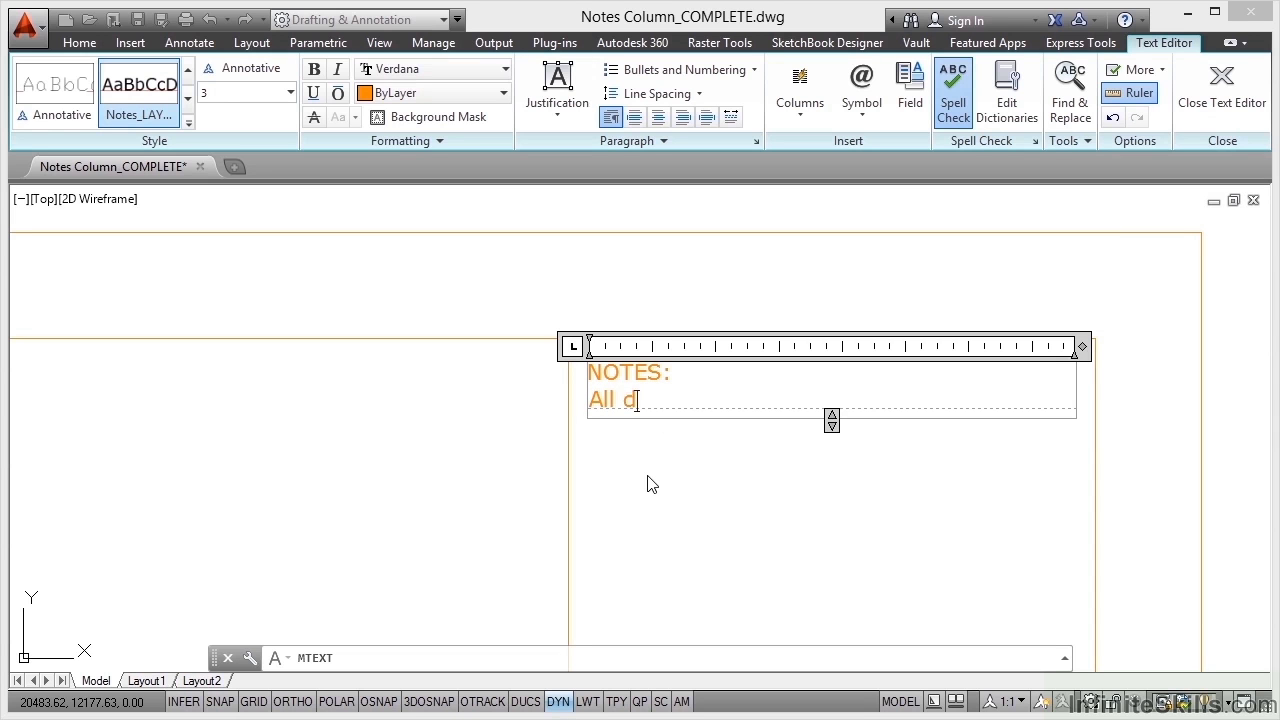
{"action": "type", "text": "imensions a"}
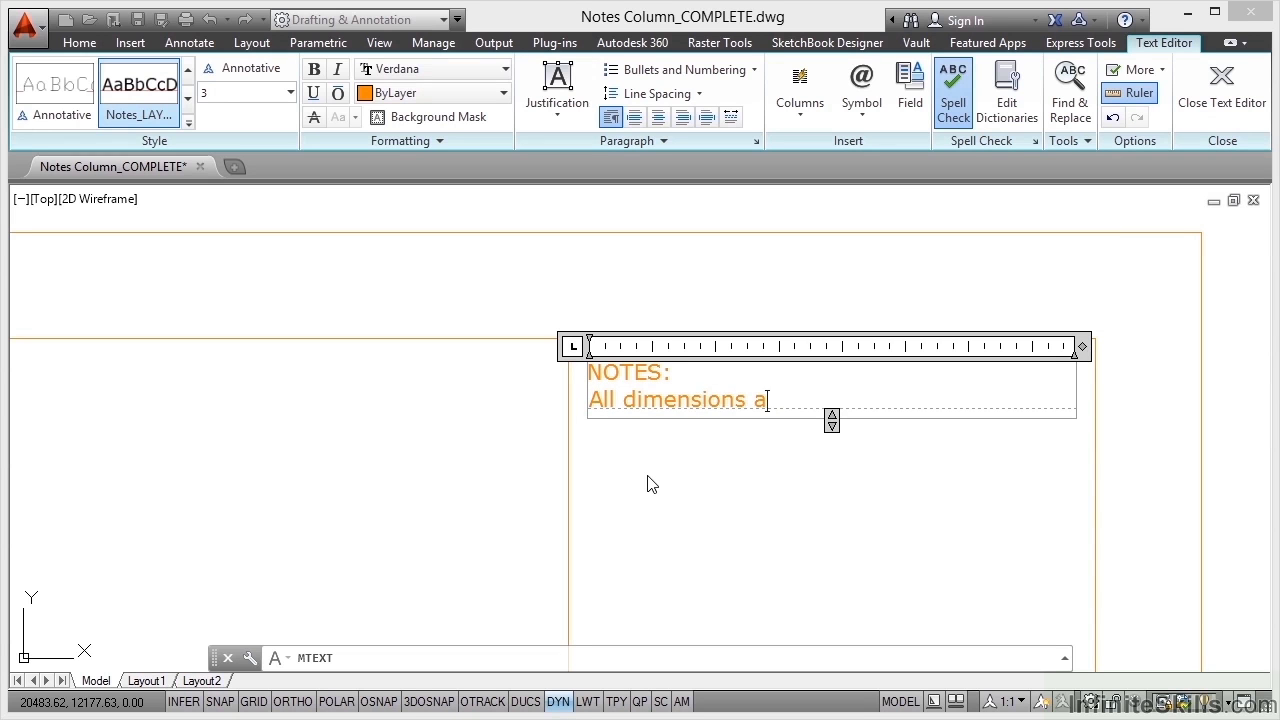
{"action": "type", "text": "re in metr"}
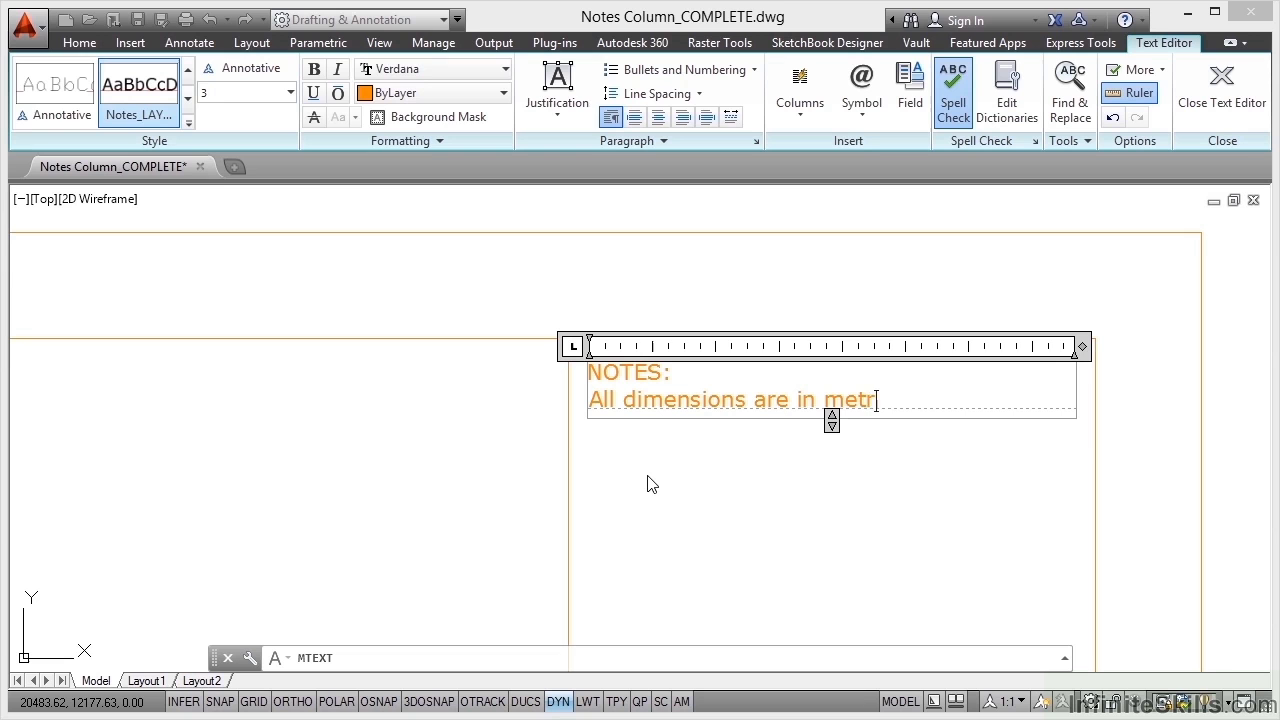
{"action": "type", "text": "ic millimetres"}
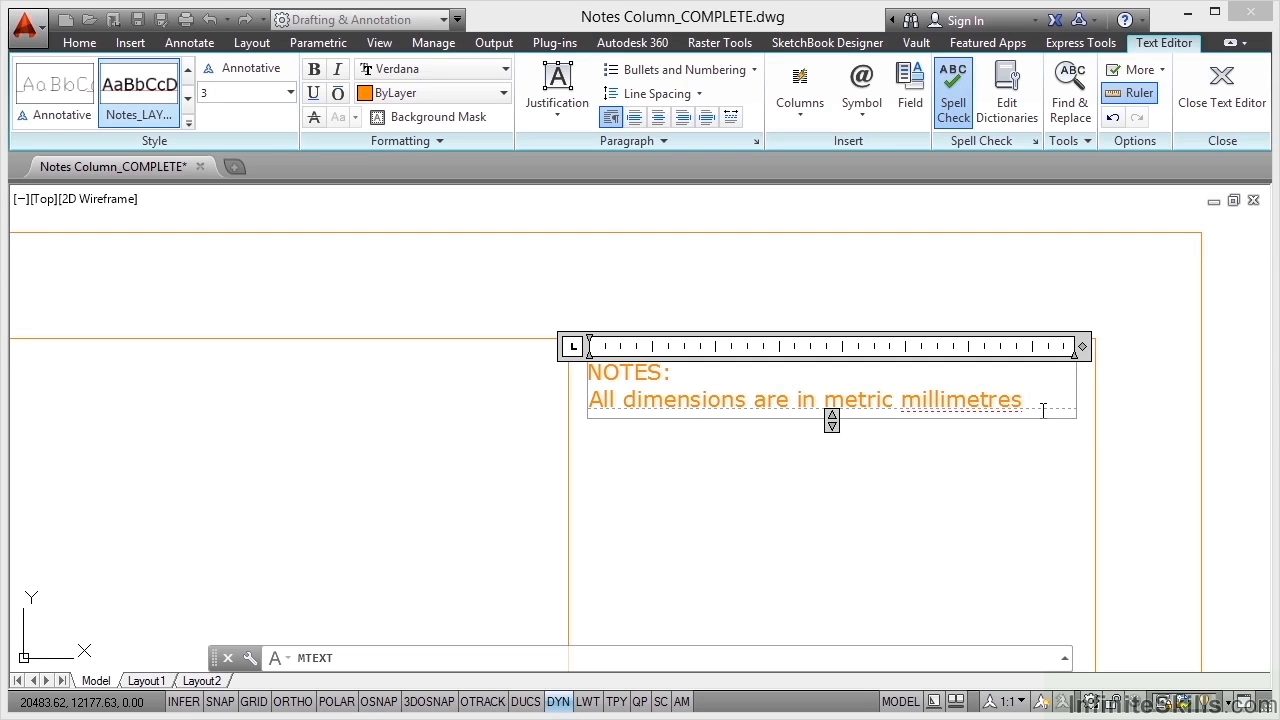
{"action": "type", "text": "."}
{"action": "key", "text": "Return"}
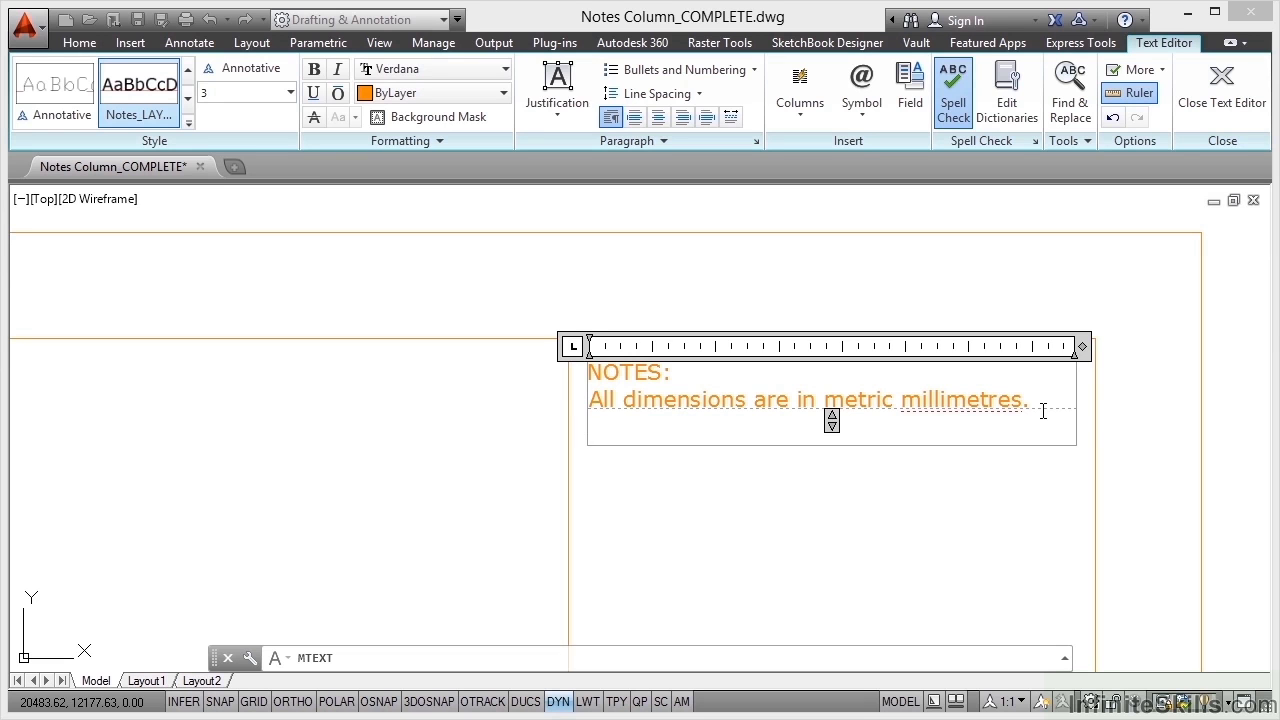
Import the Rich Text file DO NOT SCALE from this drawing.rtf into the notes.
{"action": "left_click", "coordinate": [1088, 140]}
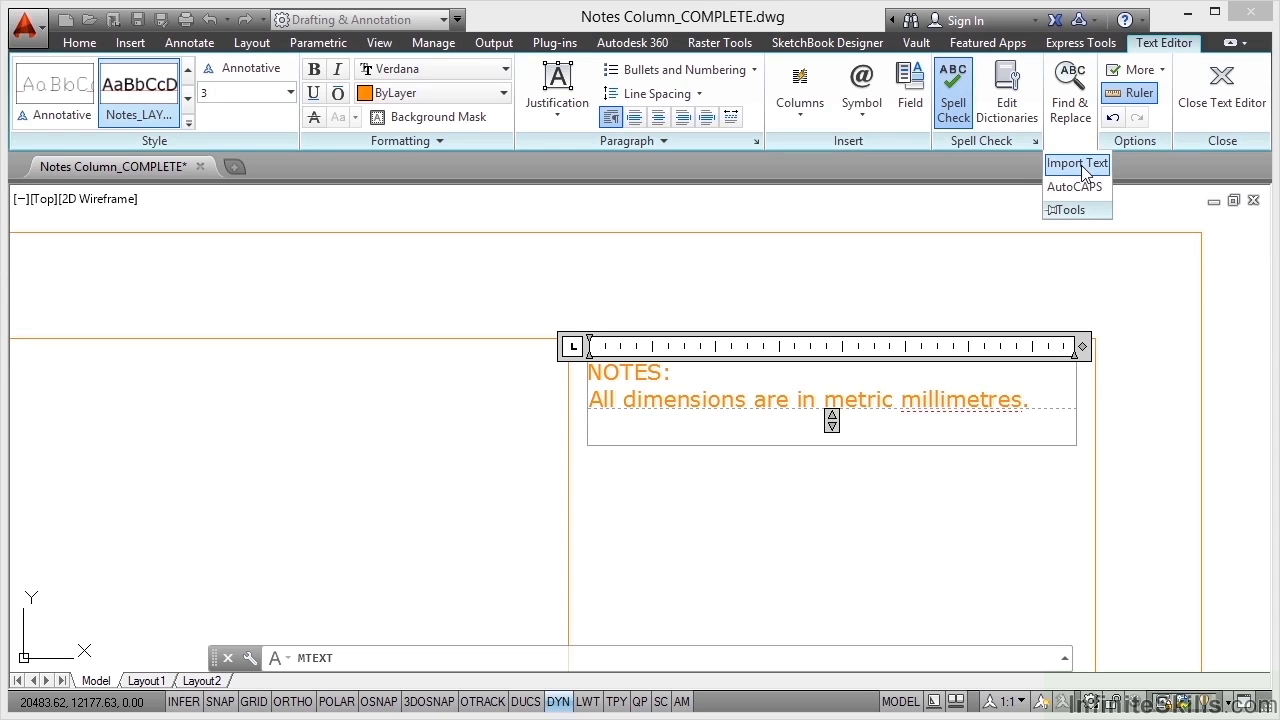
{"action": "left_click", "coordinate": [1085, 165]}
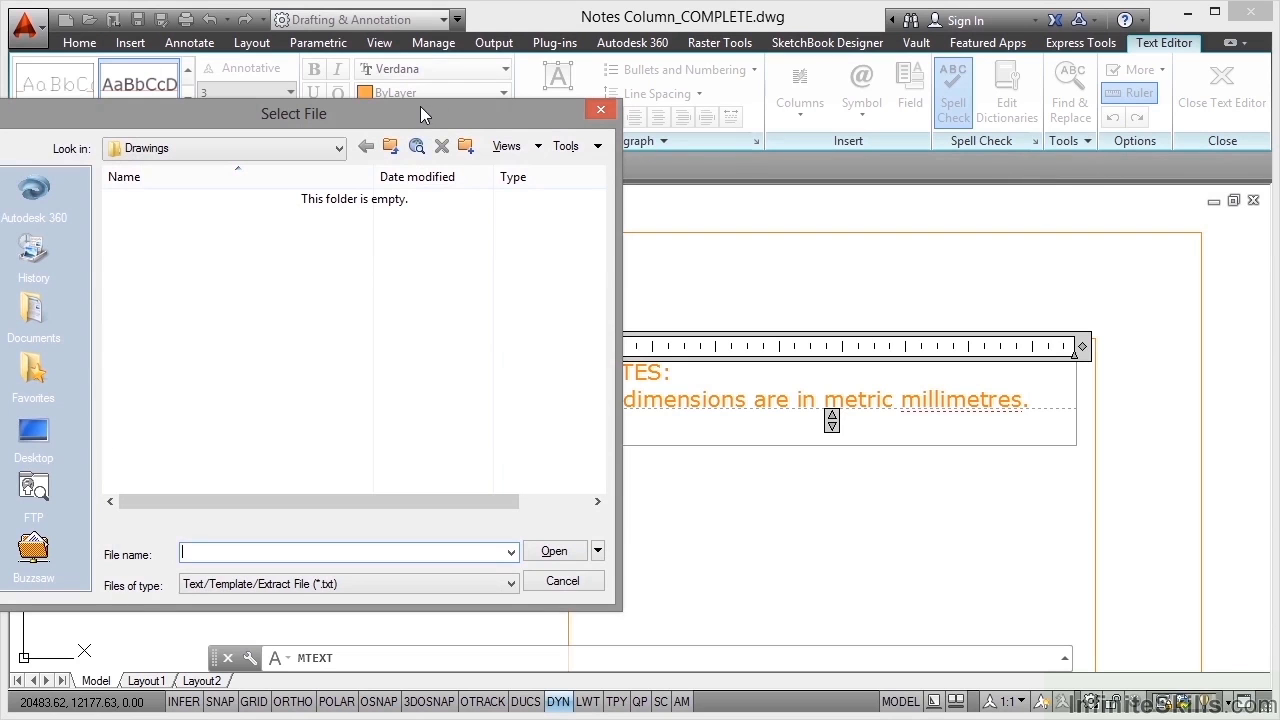
{"action": "left_click_drag", "start_coordinate": [418, 110], "coordinate": [651, 88]}
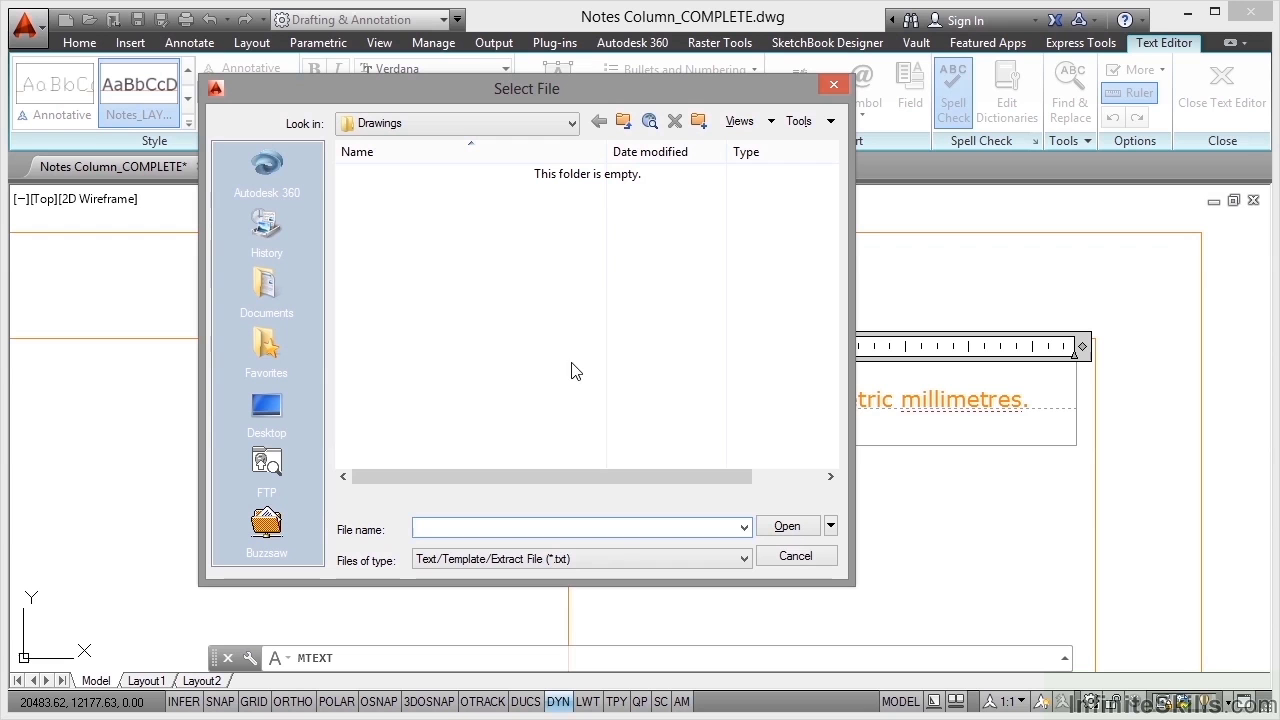
{"action": "left_click", "coordinate": [744, 559]}
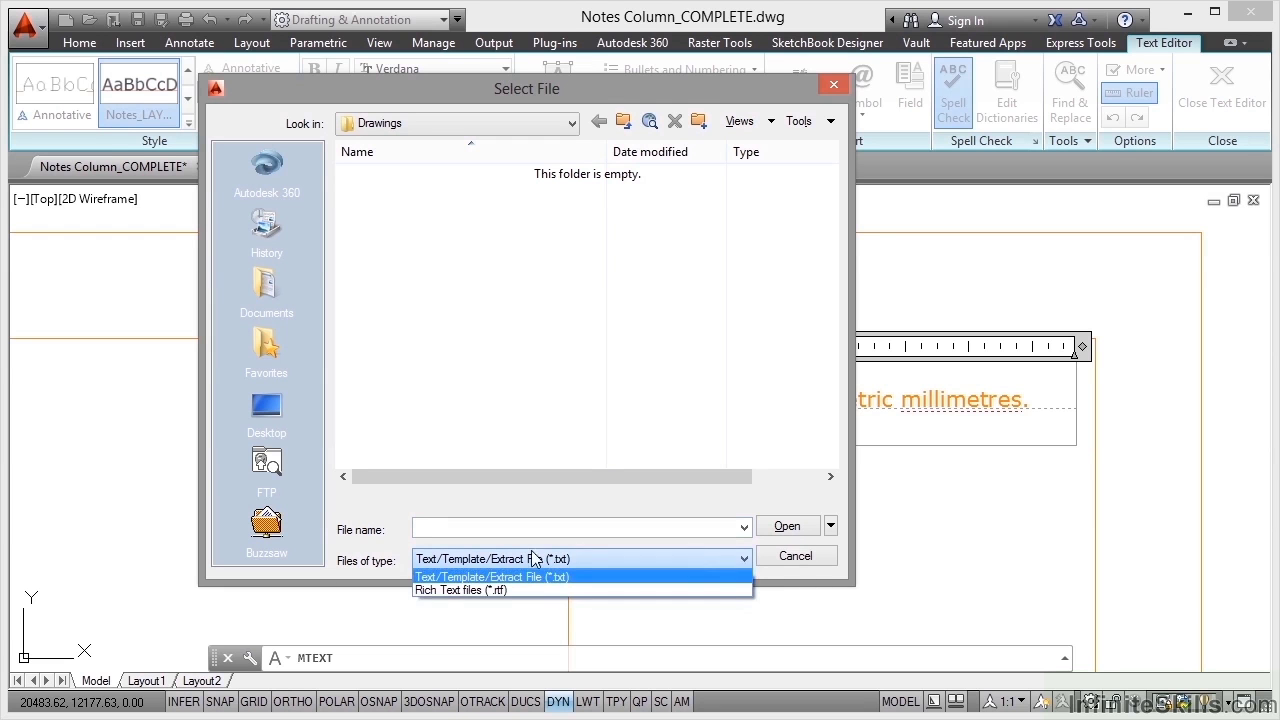
{"action": "left_click", "coordinate": [456, 591]}
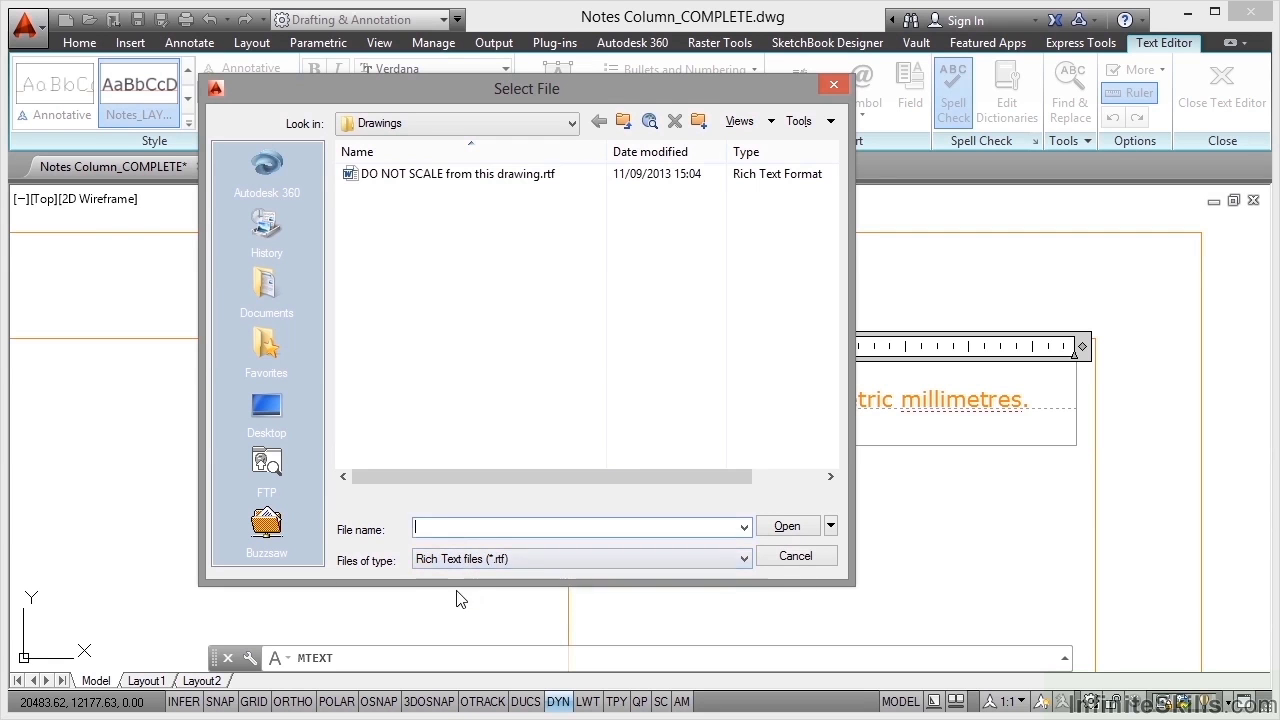
{"action": "left_click", "coordinate": [490, 176]}
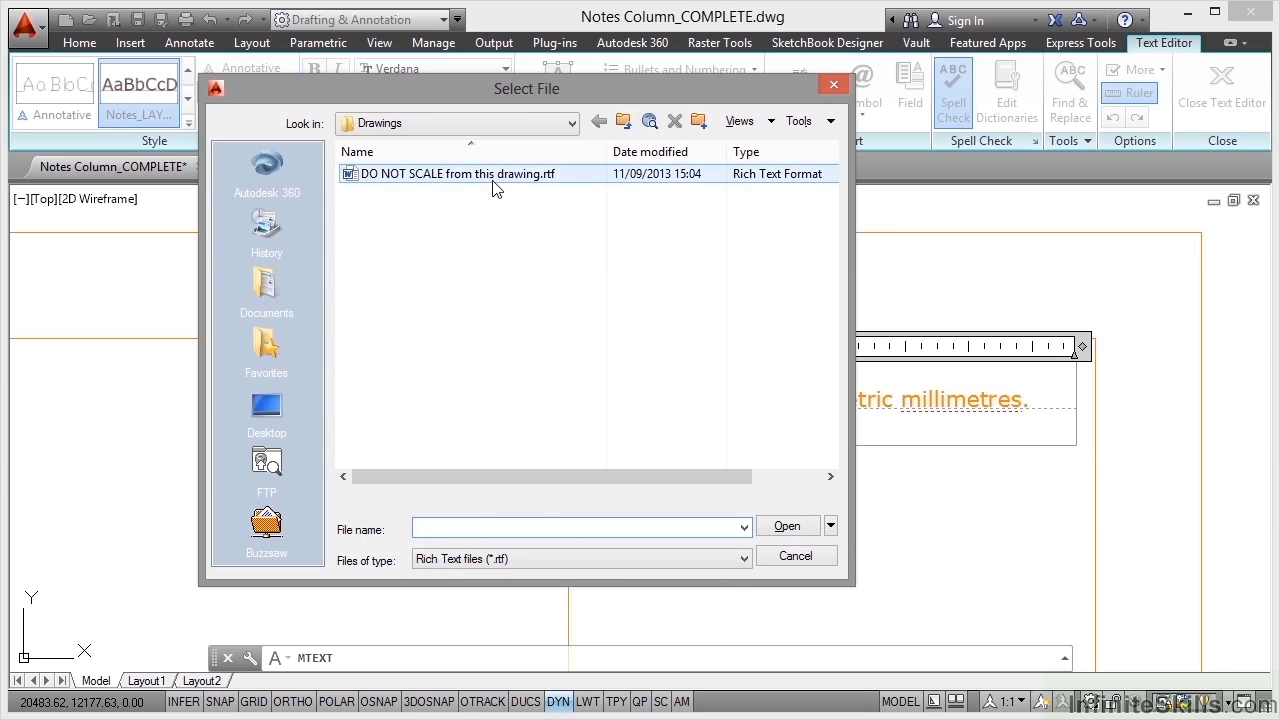
{"action": "left_click", "coordinate": [777, 530]}
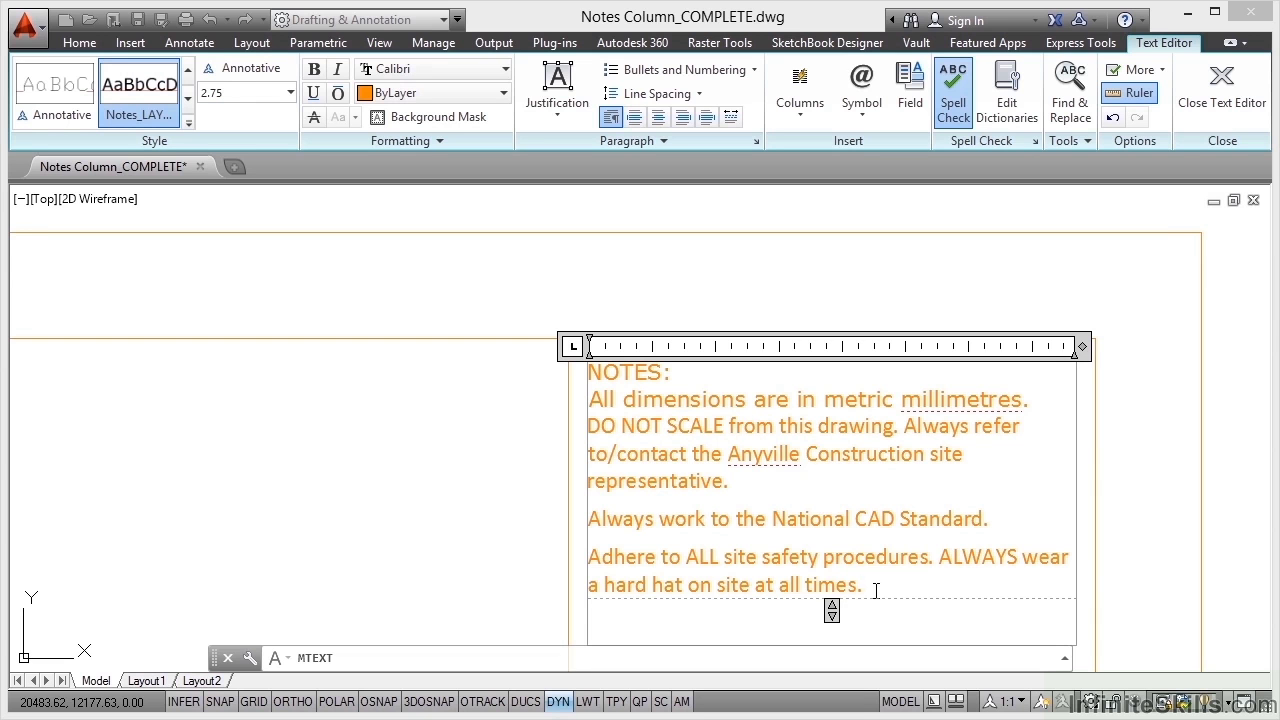
Select all the notes text and apply the Notes_LAYOUT_3 style to it.
{"action": "left_click_drag", "start_coordinate": [876, 591], "coordinate": [590, 372]}
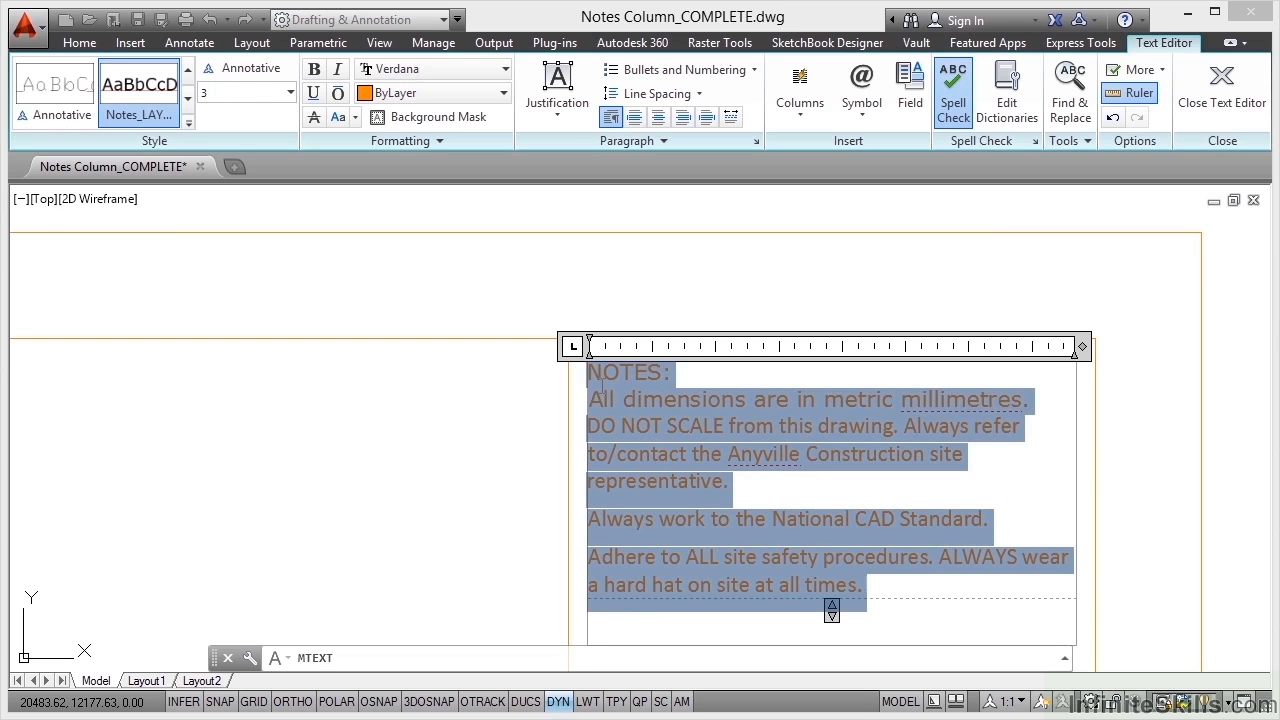
{"action": "left_click", "coordinate": [128, 109]}
{"action": "key", "text": "ctrl+z"}
{"action": "left_click", "coordinate": [146, 115]}
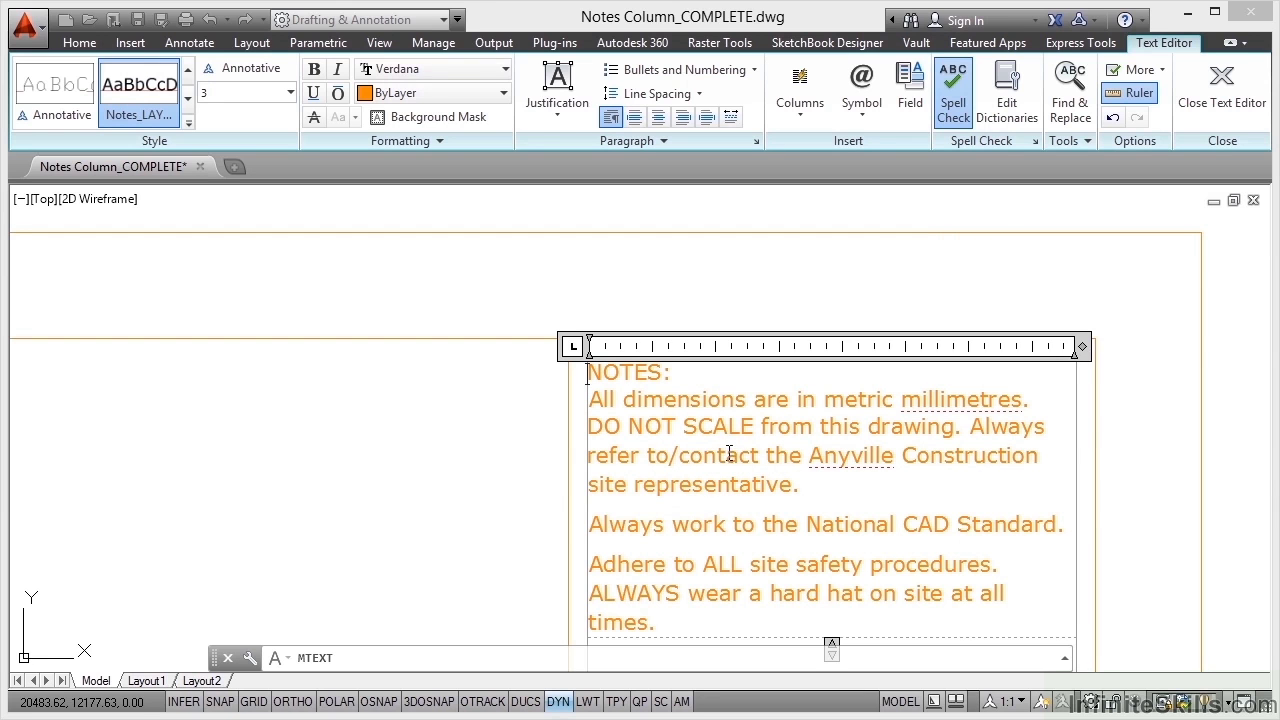
Make the NOTES: heading text bold.
{"action": "left_click_drag", "start_coordinate": [676, 372], "coordinate": [591, 369]}
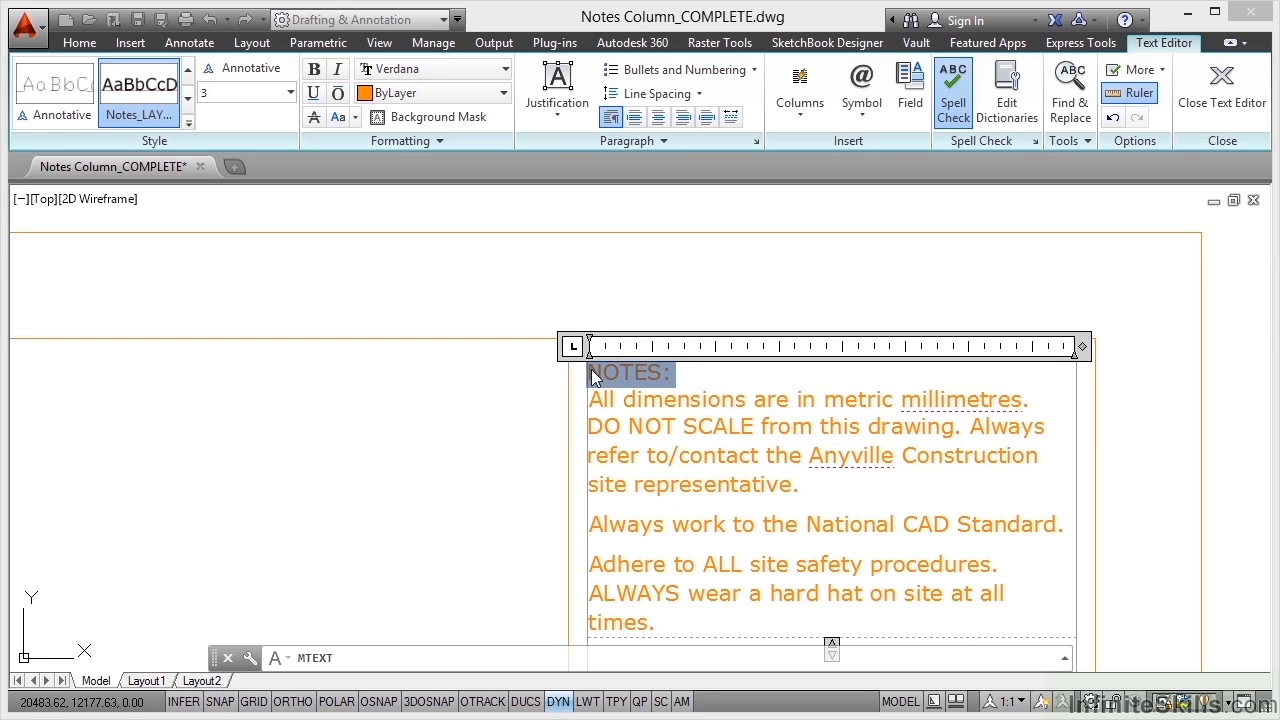
{"action": "left_click", "coordinate": [315, 70]}
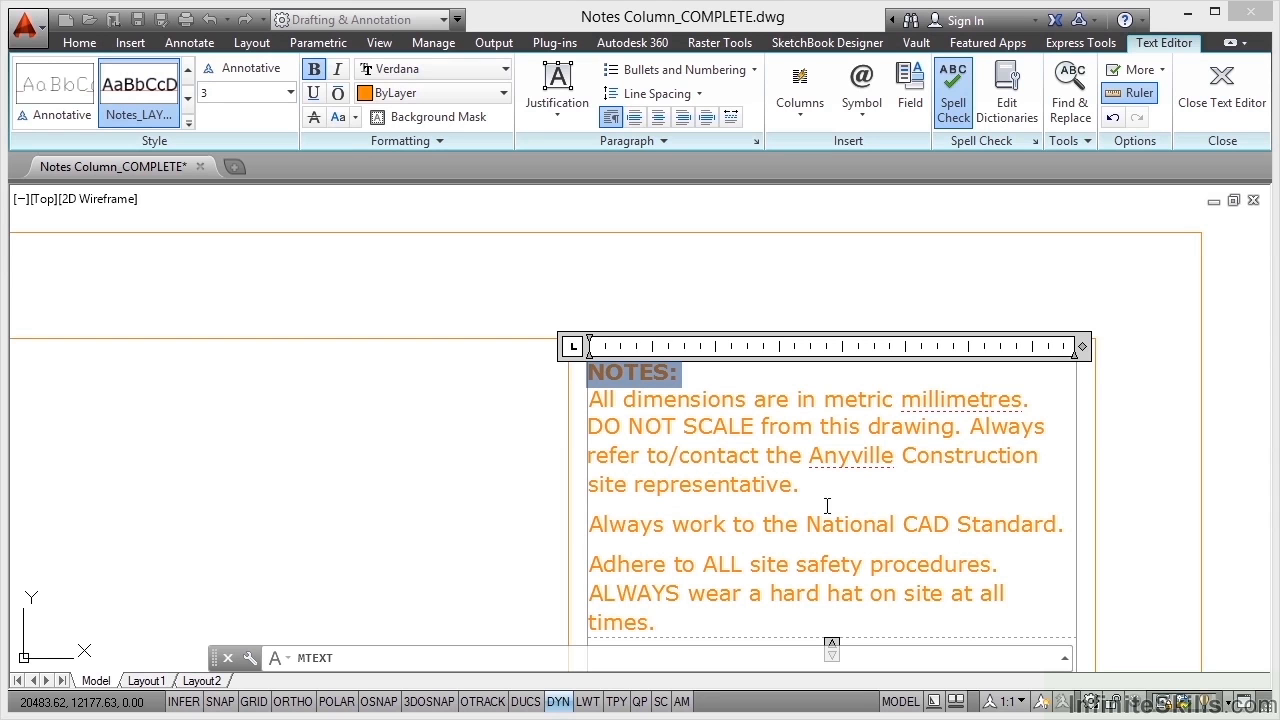
{"action": "left_click", "coordinate": [671, 624]}
Format the four notes under the heading as a numbered list, 1 to 4.
{"action": "left_click_drag", "start_coordinate": [671, 624], "coordinate": [605, 424]}
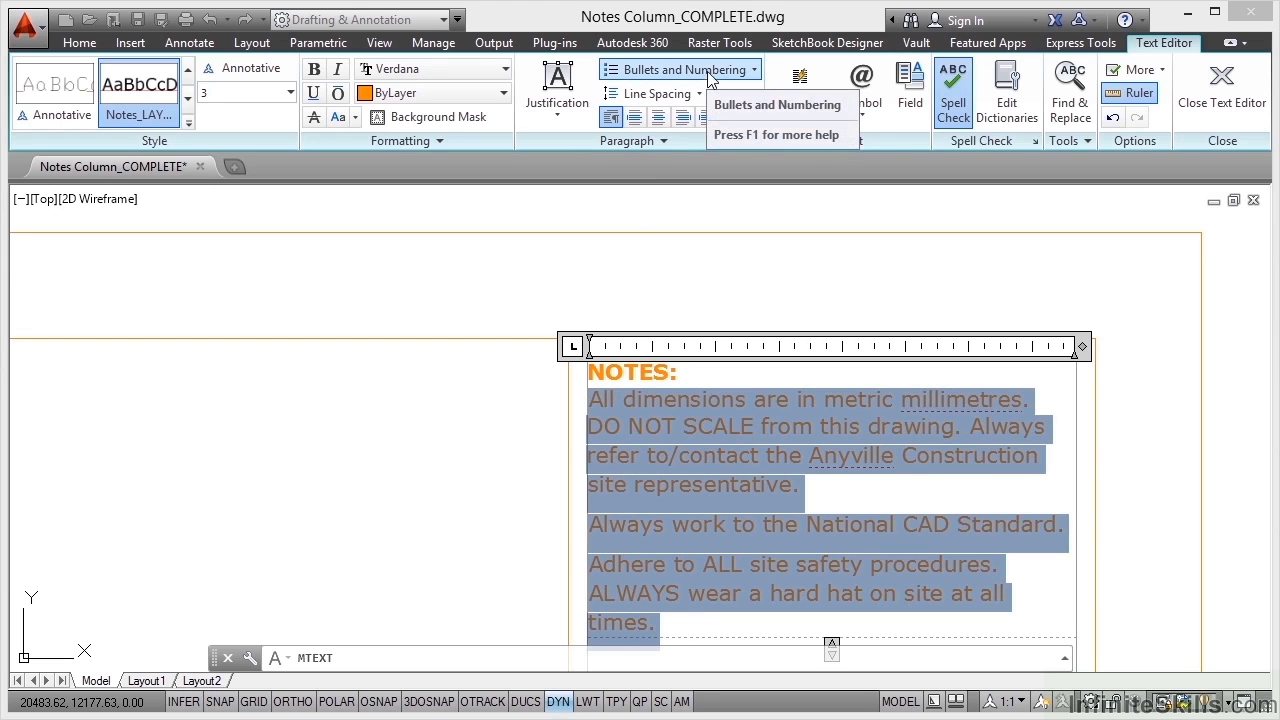
{"action": "left_click", "coordinate": [733, 72]}
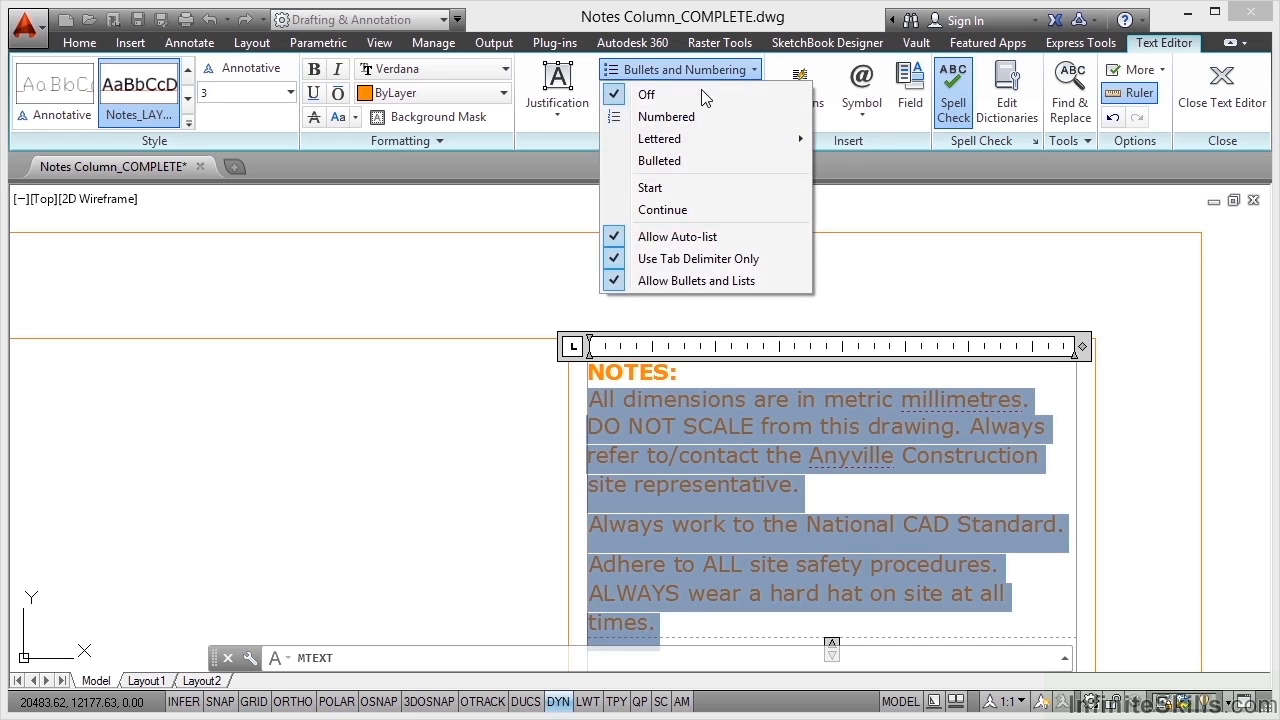
{"action": "left_click", "coordinate": [685, 120]}
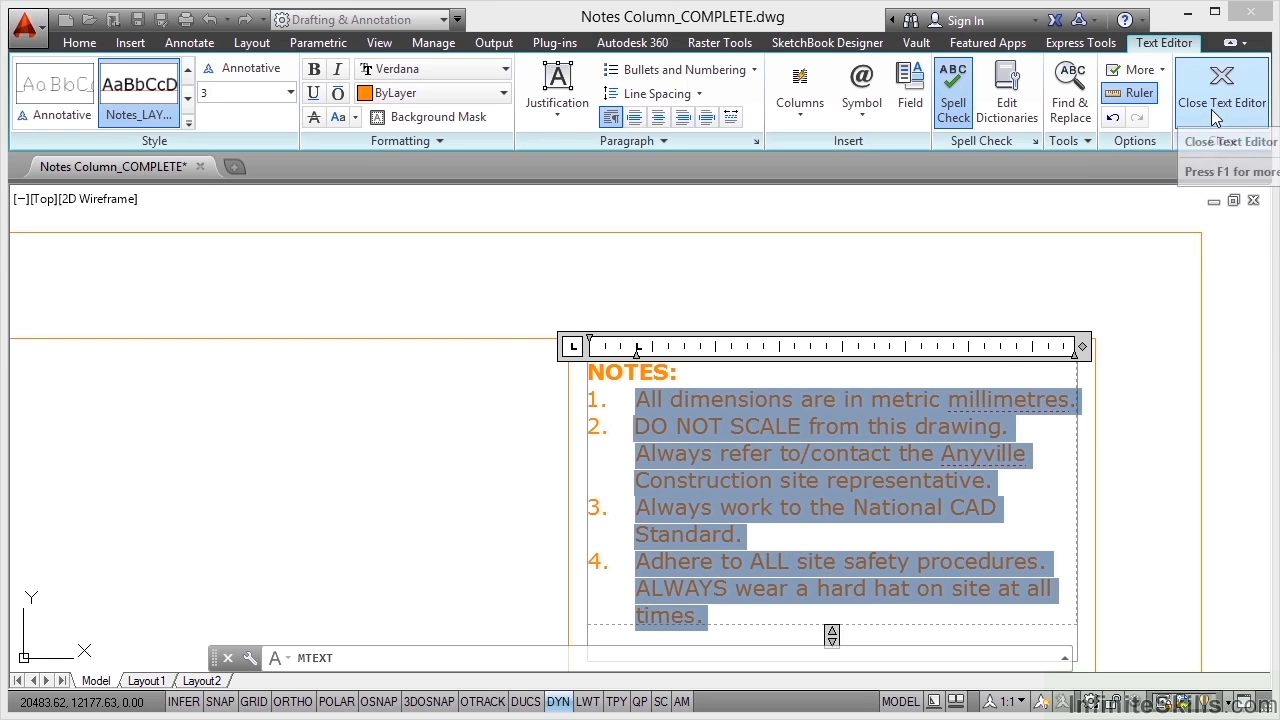
Commit the multiline notes text and zoom extents to view the whole sheet.
{"action": "left_click", "coordinate": [342, 292]}
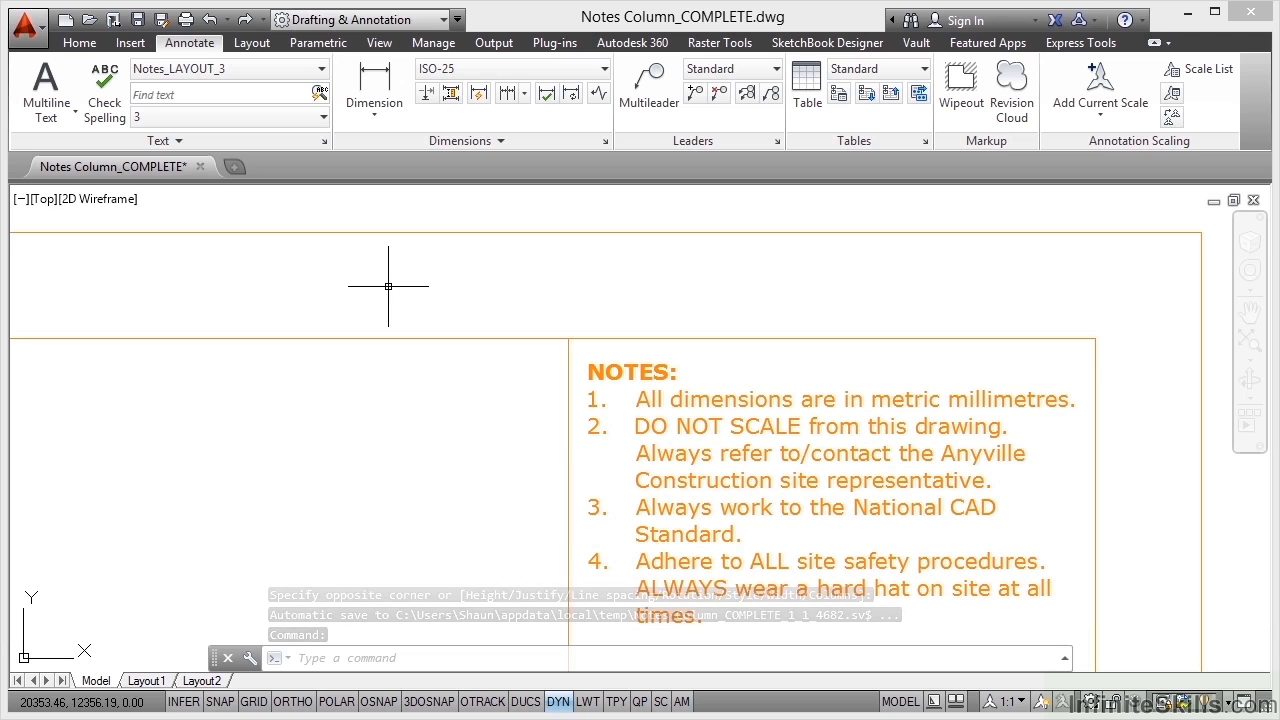
{"action": "middle_click", "coordinate": [388, 286]}
{"action": "middle_click", "coordinate": [388, 286]}
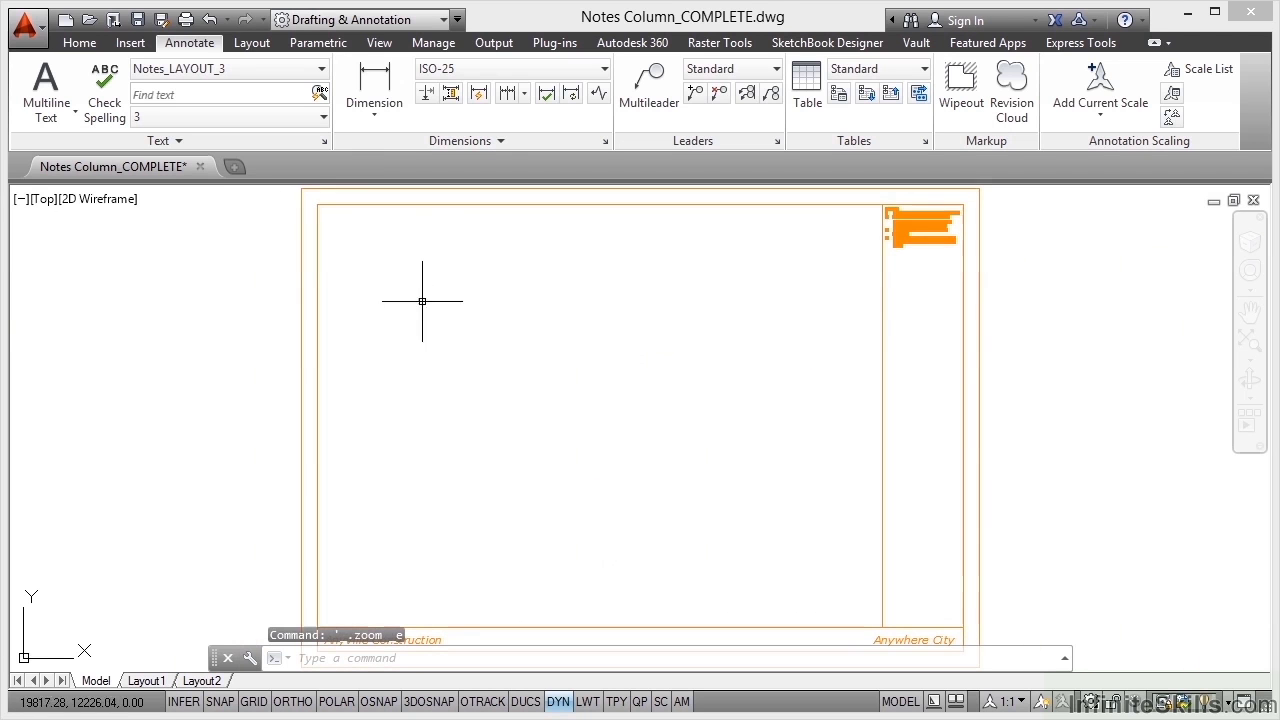